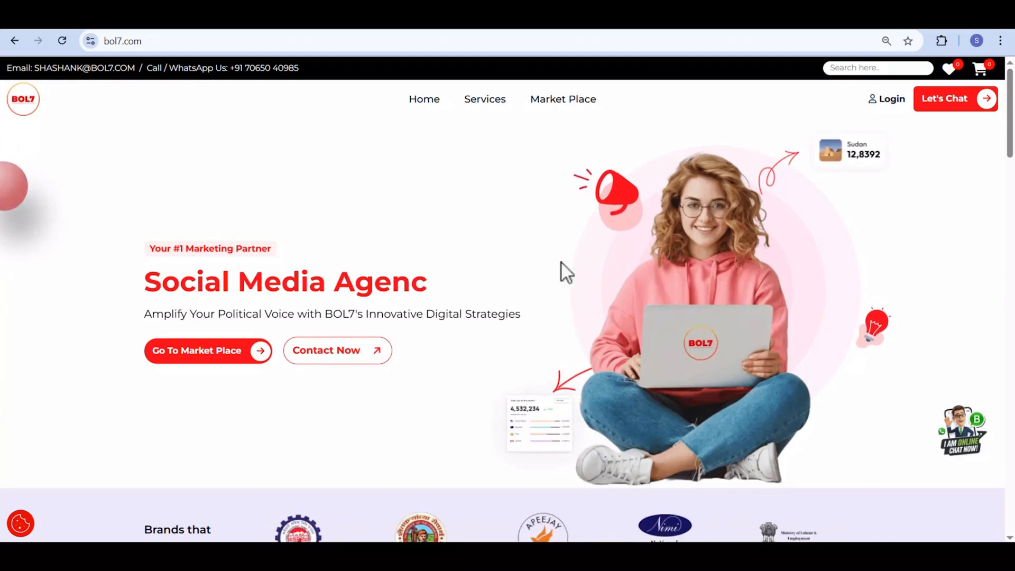
- Open bol7.com and sign in through WhatsApp verification with the account's phone number and the one-time code
{"action": "left_click", "coordinate": [160, 42]}
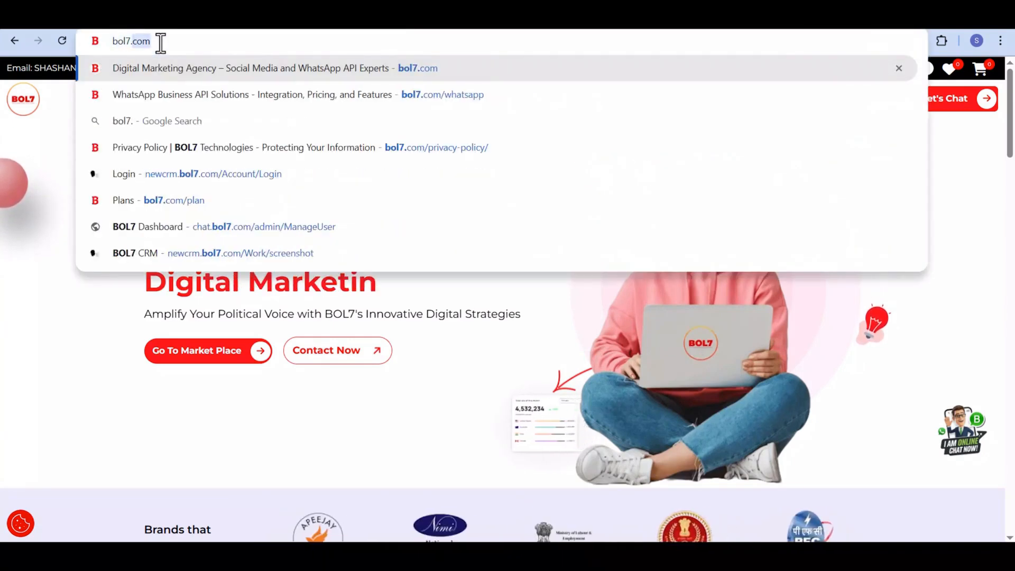
{"action": "key", "text": "Return"}
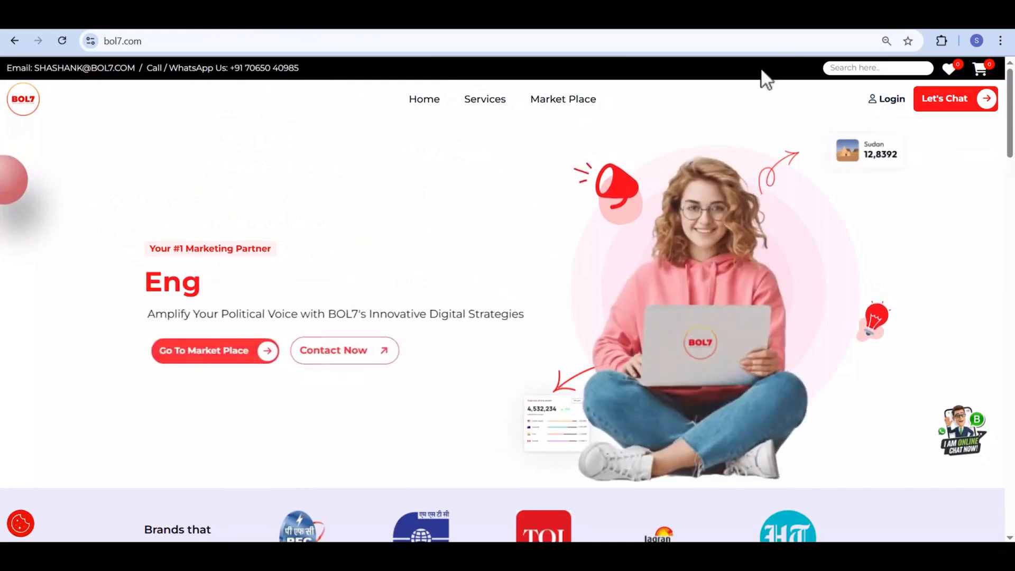
{"action": "left_click", "coordinate": [885, 103]}
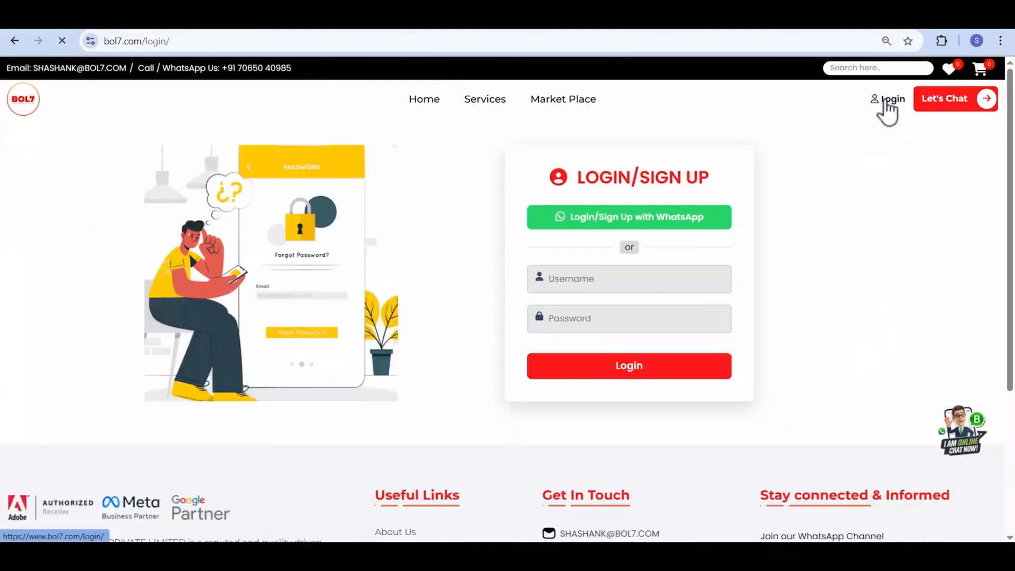
{"action": "left_click", "coordinate": [601, 226]}
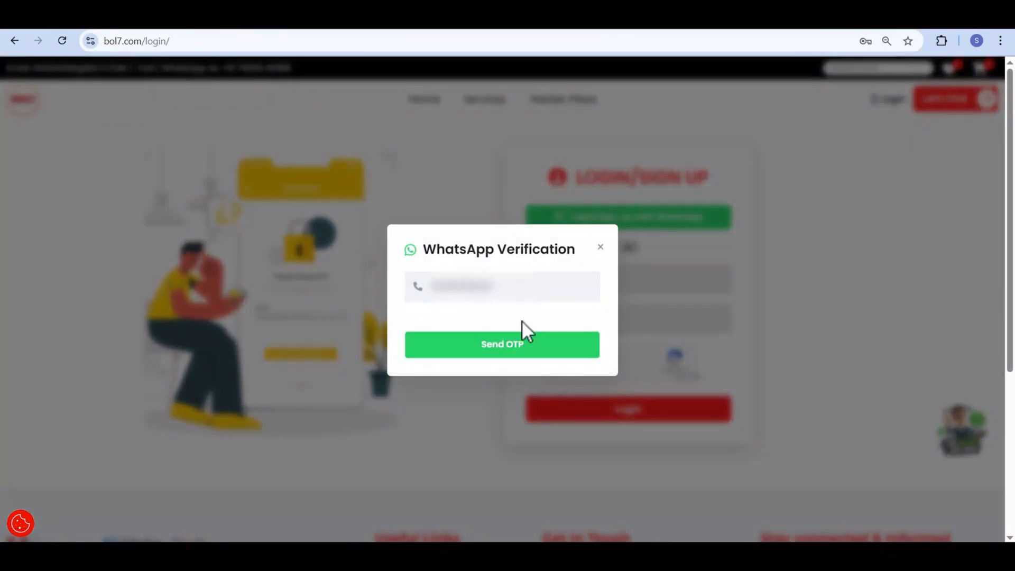
{"action": "left_click", "coordinate": [516, 350]}
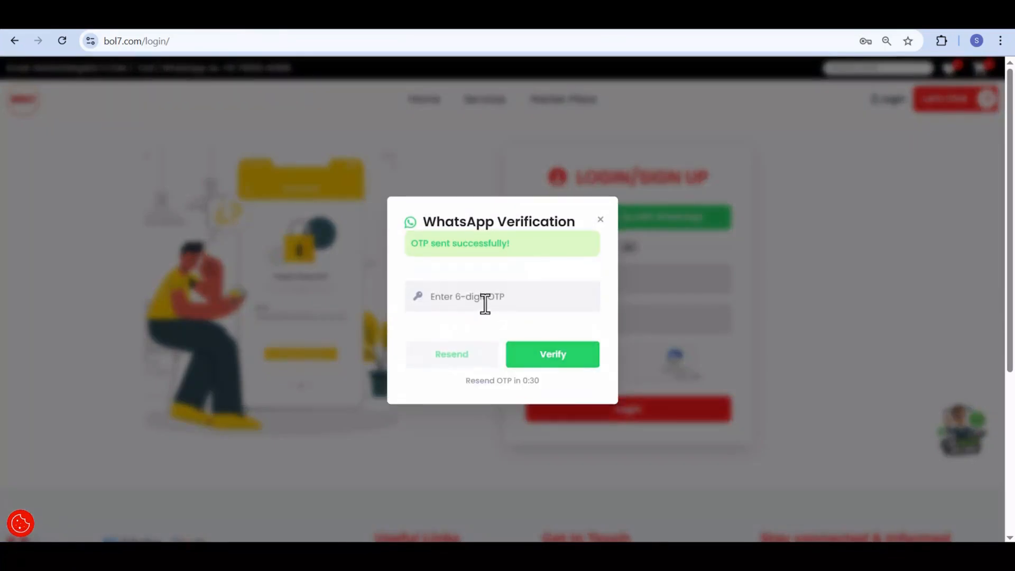
{"action": "left_click", "coordinate": [536, 333]}
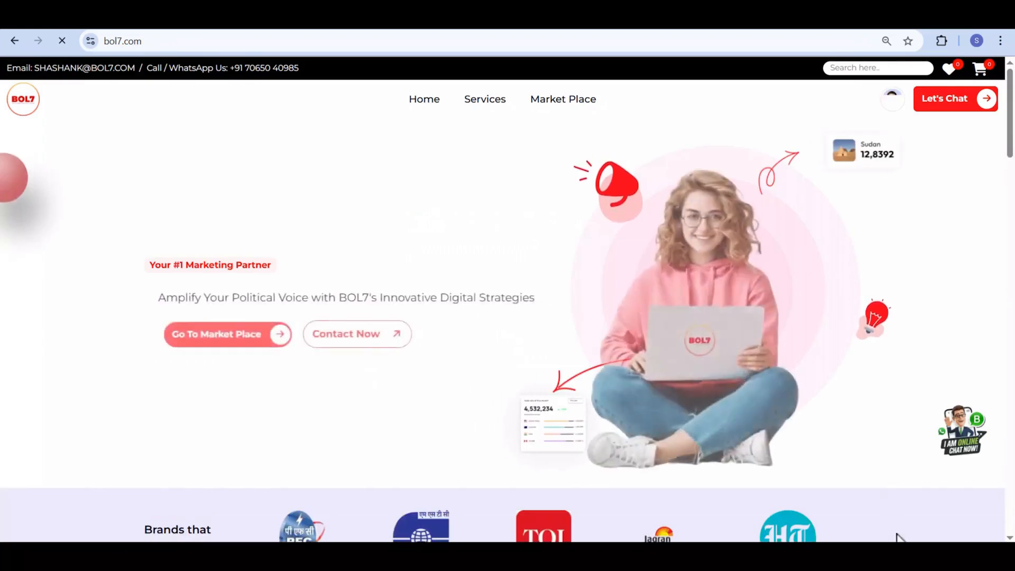
- Go to the account dashboard and open the list of chatbot agents under My Chatbot
{"action": "mouse_move", "coordinate": [892, 100]}
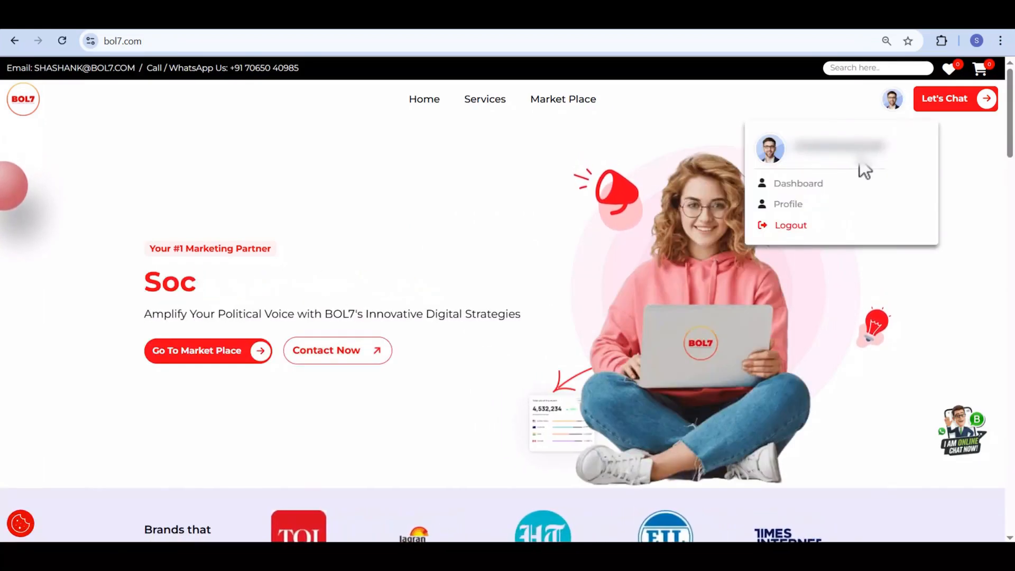
{"action": "left_click", "coordinate": [819, 186]}
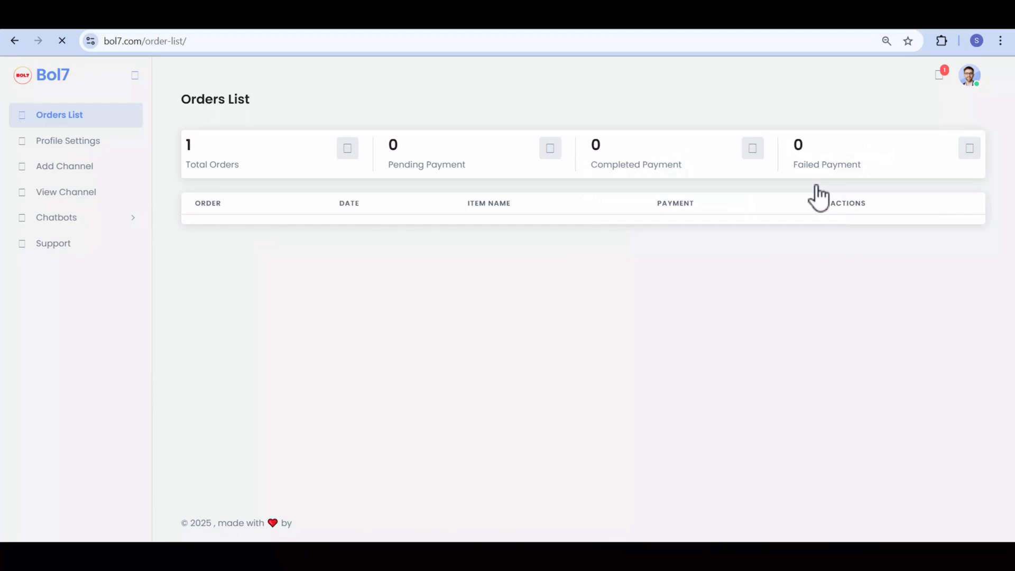
{"action": "left_click", "coordinate": [100, 220]}
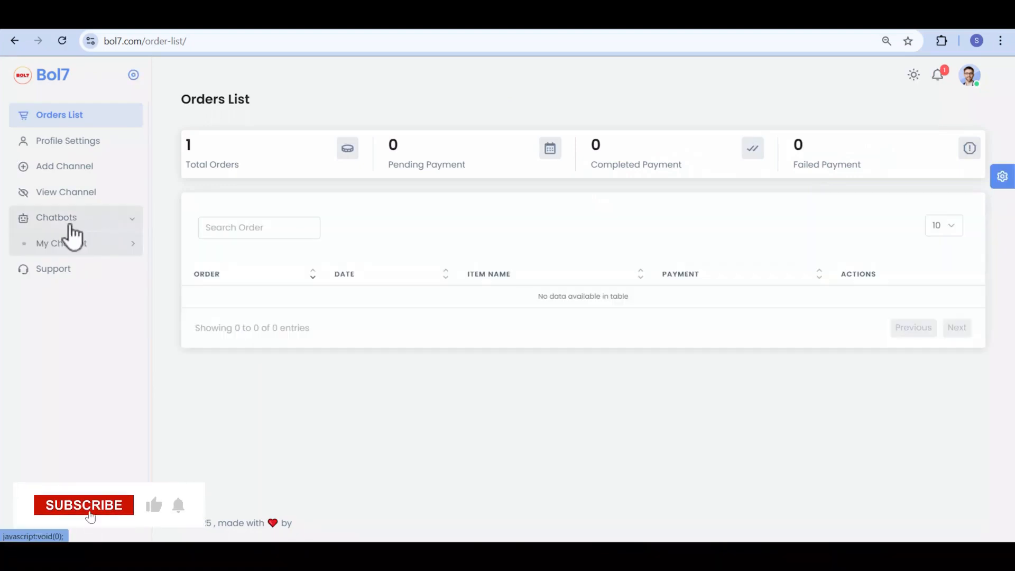
{"action": "left_click", "coordinate": [78, 245]}
{"action": "left_click", "coordinate": [70, 269]}
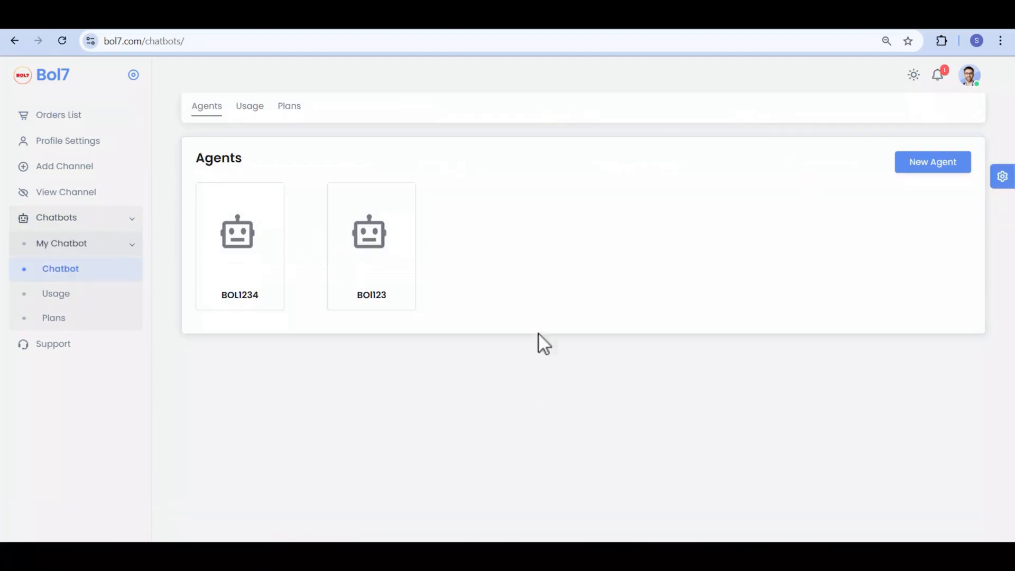
- Create a new chatbot agent named Bol7123
{"action": "left_click", "coordinate": [923, 167]}
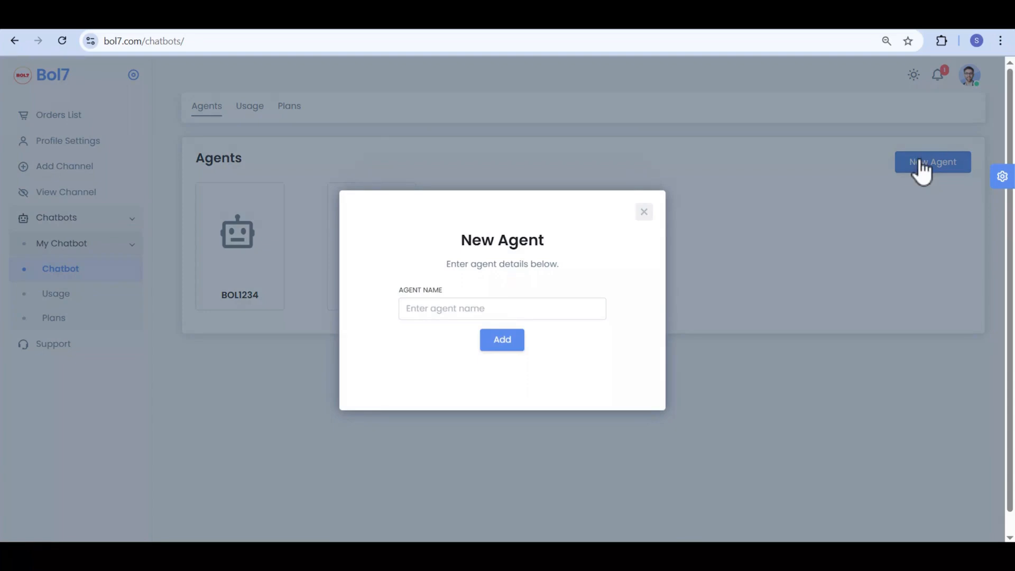
{"action": "left_click", "coordinate": [462, 308]}
{"action": "type", "text": "Bol7123"}
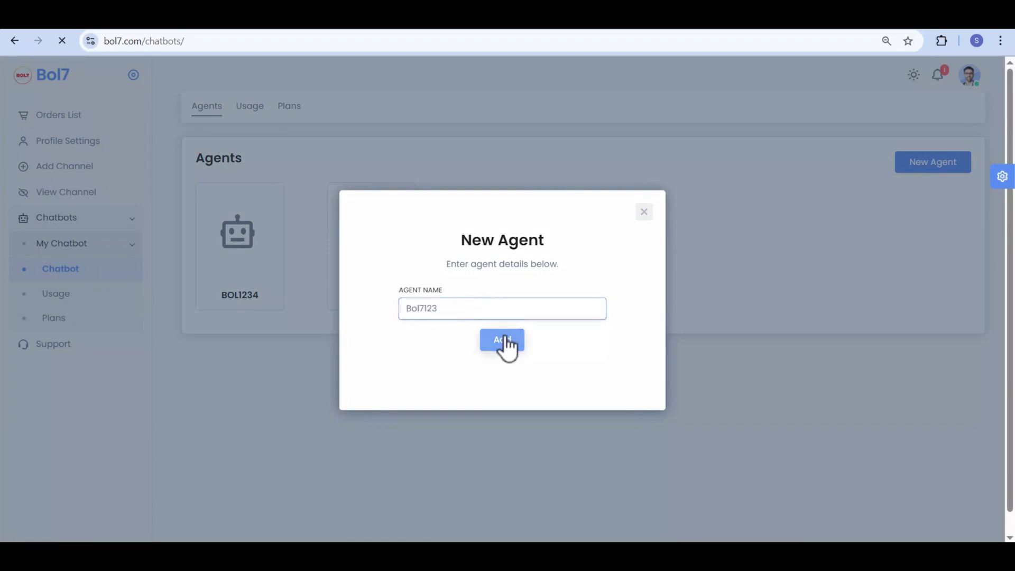
{"action": "left_click", "coordinate": [504, 340]}
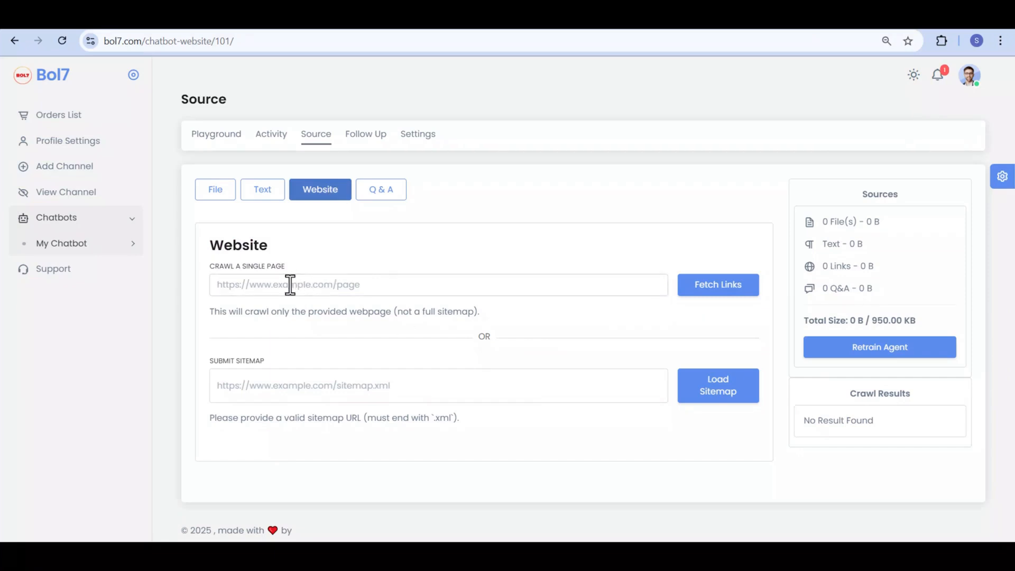
{"action": "left_click", "coordinate": [290, 285]}
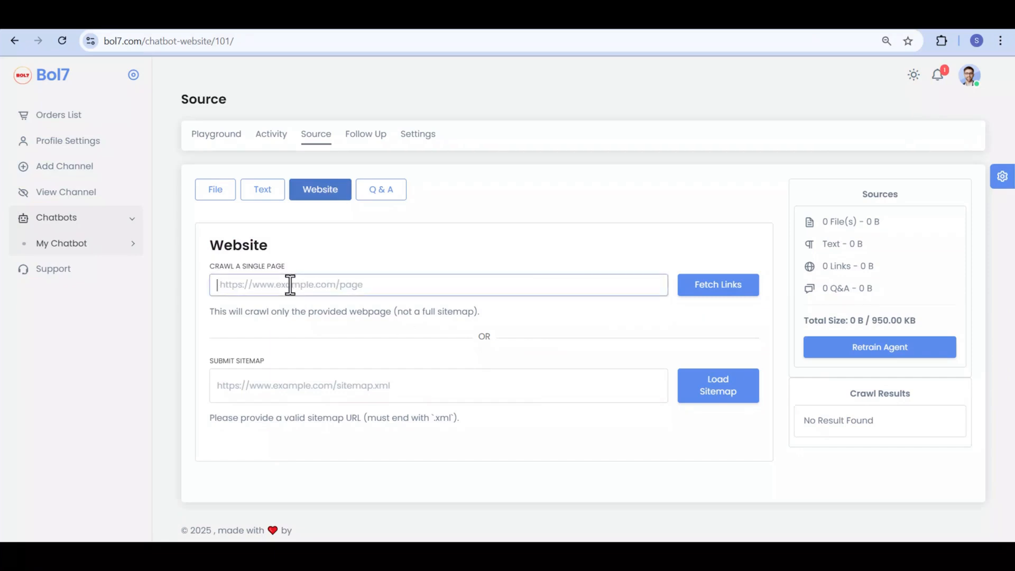
{"action": "type", "text": "https://www.influencerhiring.com/"}
{"action": "left_click", "coordinate": [717, 290]}
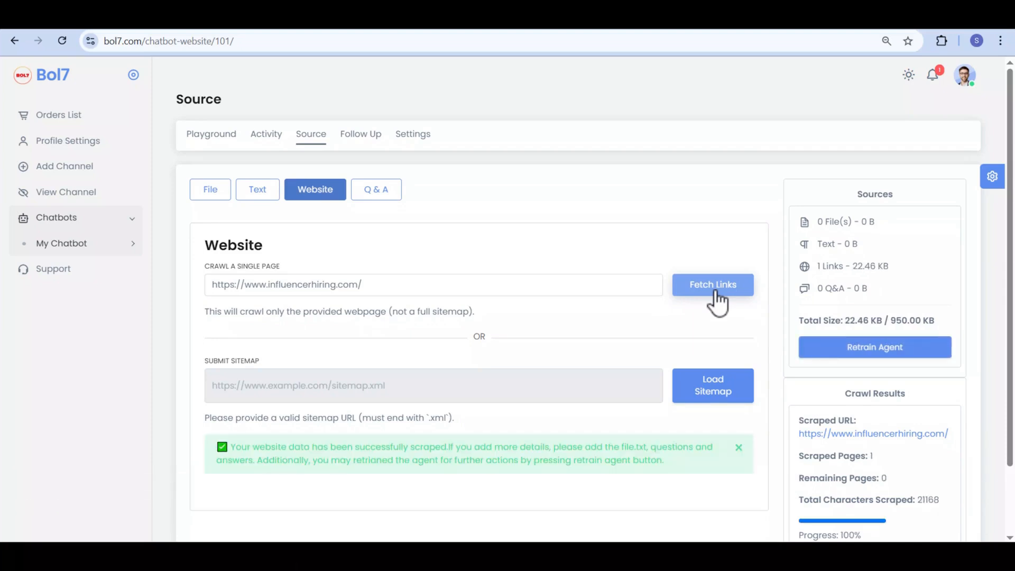
{"action": "scroll", "coordinate": [1012, 391], "scroll_direction": "down", "scroll_amount": 1}
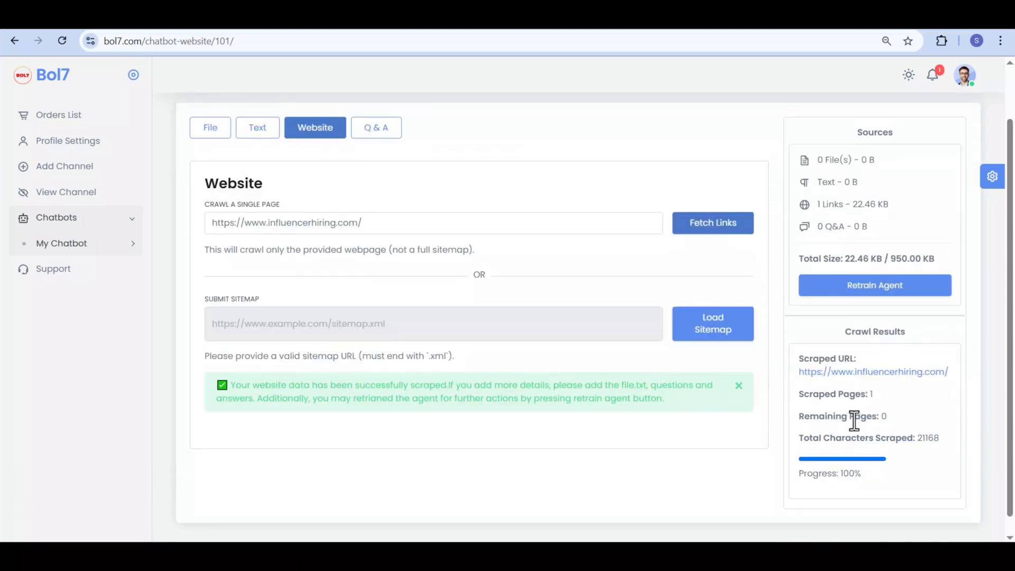
{"action": "triple_click", "coordinate": [830, 474]}
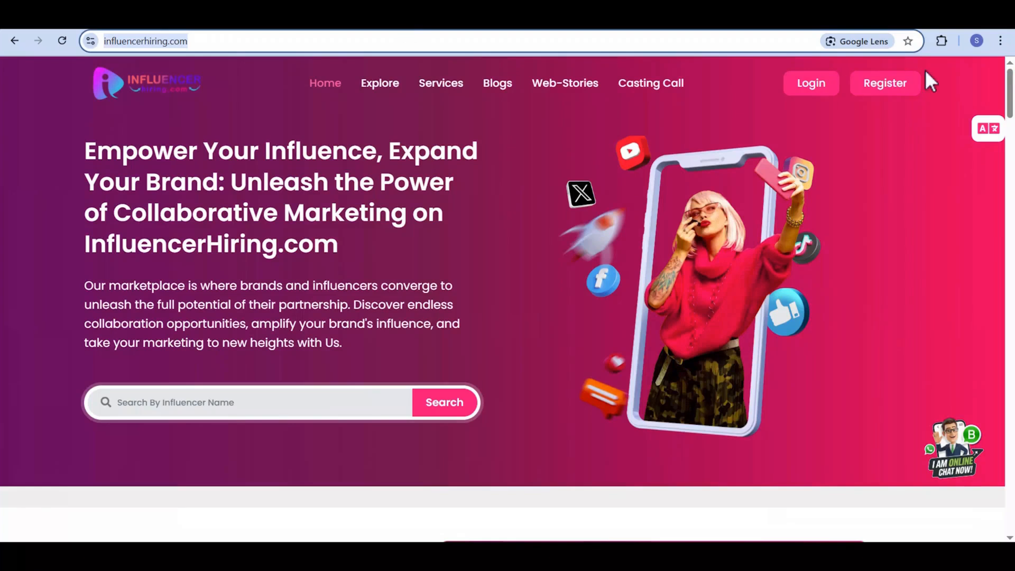
{"action": "left_click", "coordinate": [452, 87]}
{"action": "left_click", "coordinate": [283, 38]}
{"action": "key", "text": "ctrl+c"}
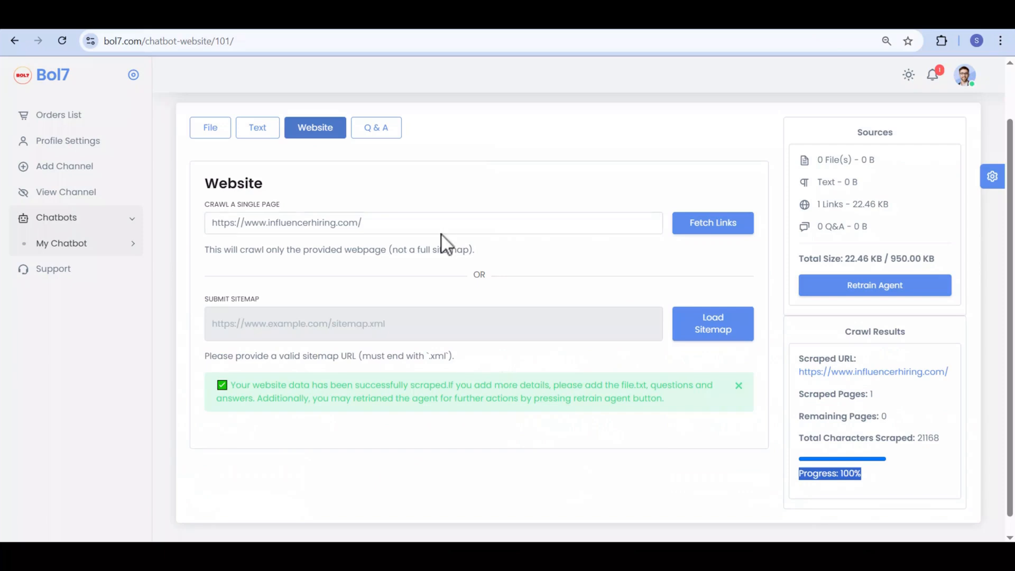
{"action": "left_click", "coordinate": [401, 222]}
{"action": "key", "text": "ctrl+a"}
{"action": "key", "text": "ctrl+v"}
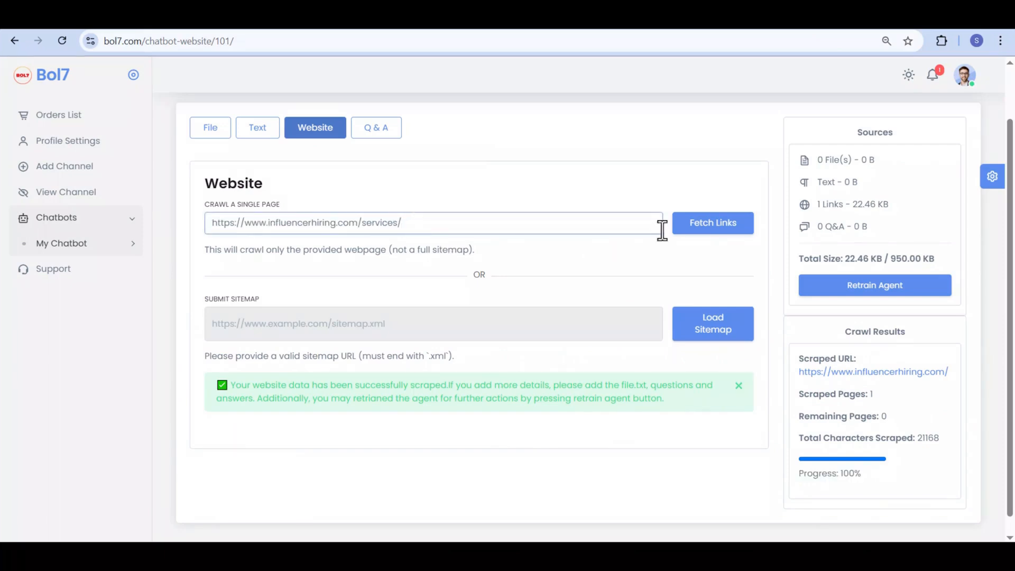
{"action": "left_click", "coordinate": [687, 228]}
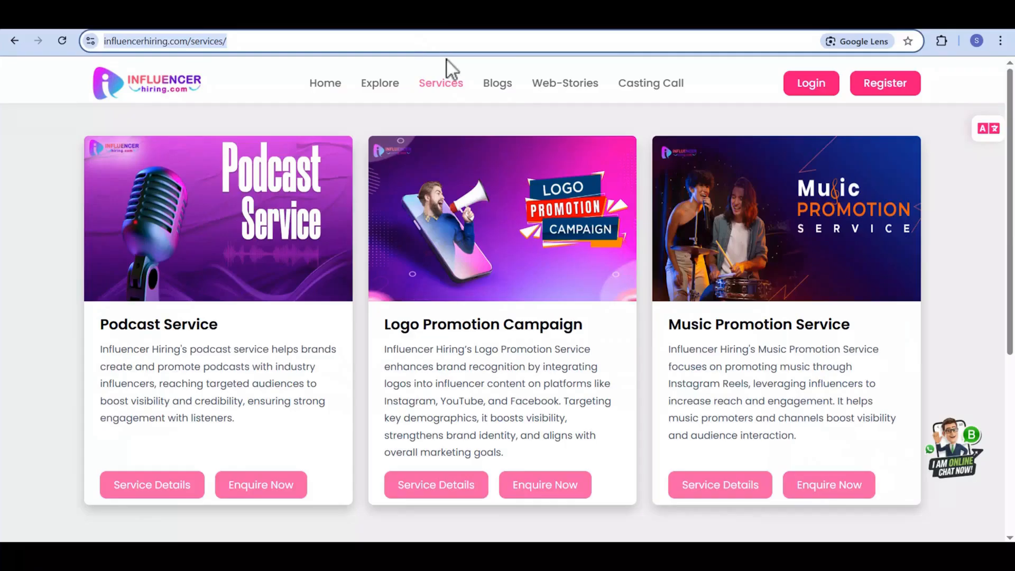
{"action": "scroll", "coordinate": [822, 333], "scroll_direction": "down", "scroll_amount": 6}
{"action": "left_click", "coordinate": [822, 333]}
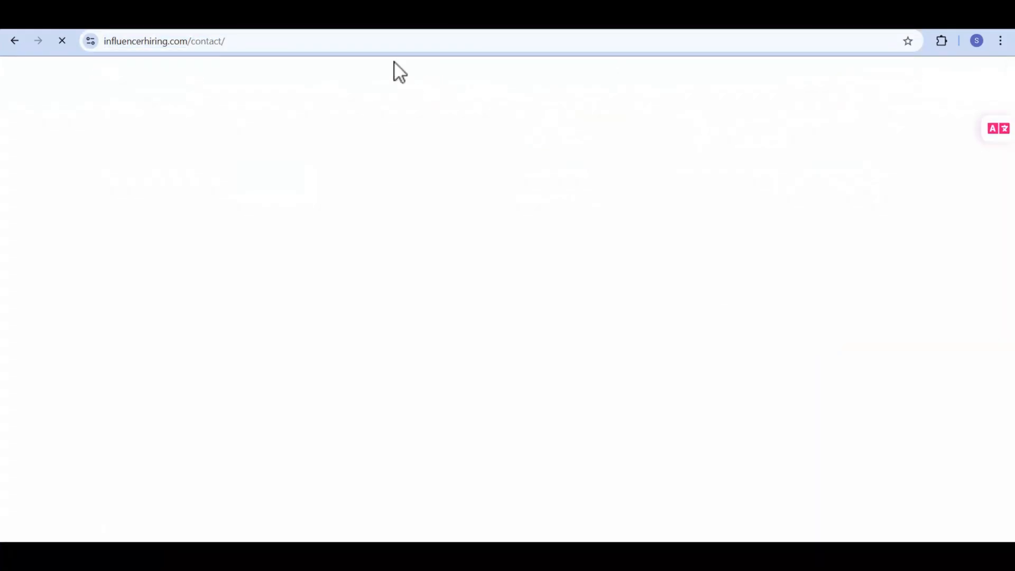
{"action": "left_click", "coordinate": [279, 42]}
{"action": "key", "text": "ctrl+c"}
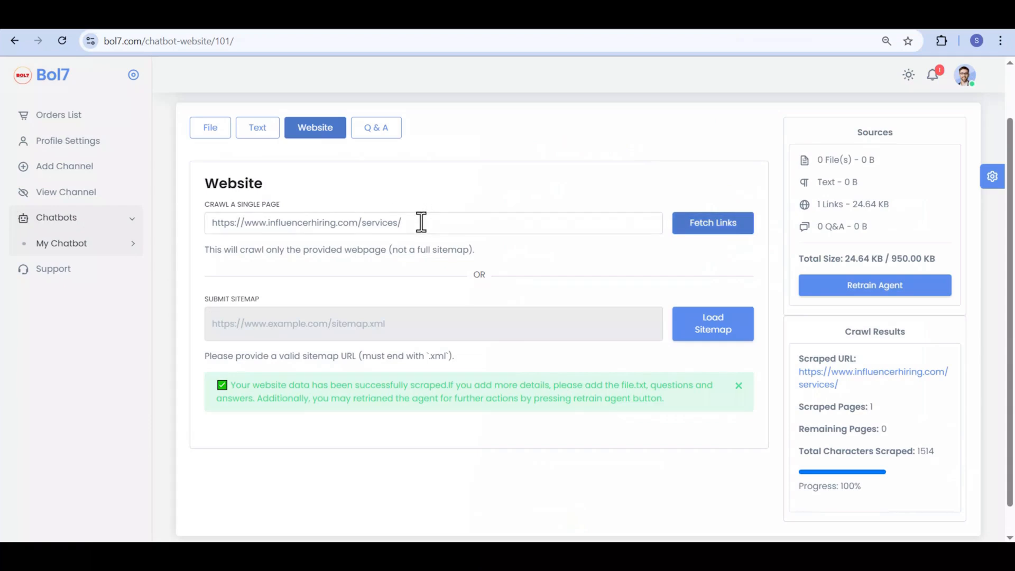
{"action": "left_click", "coordinate": [422, 221]}
{"action": "key", "text": "ctrl+a"}
{"action": "key", "text": "ctrl+v"}
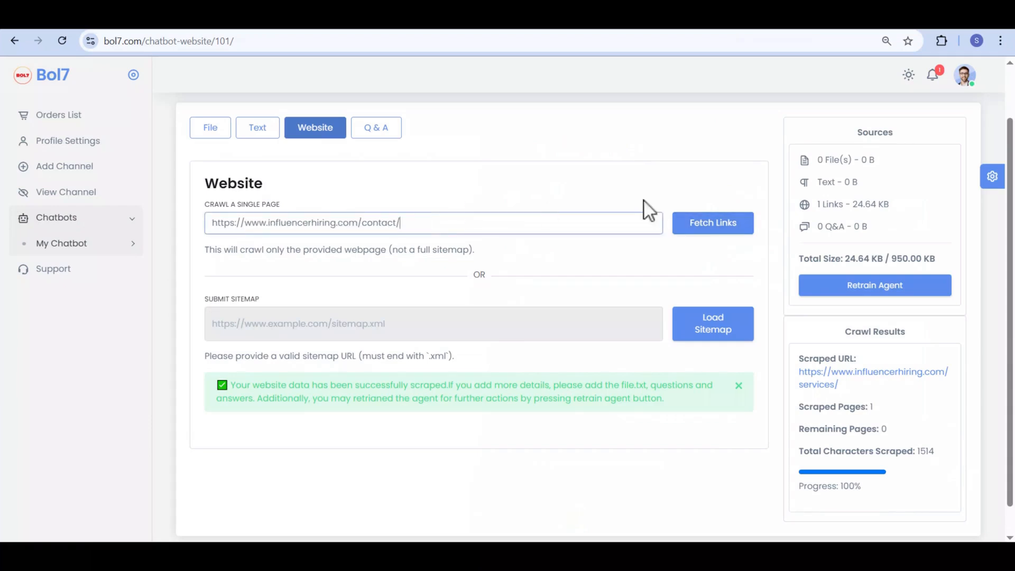
{"action": "left_click", "coordinate": [695, 216]}
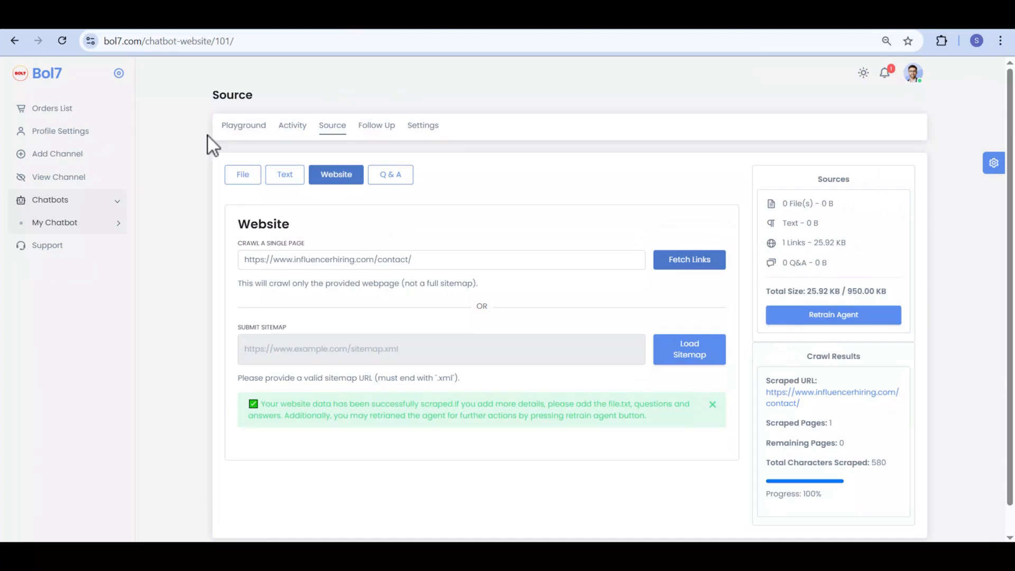
- Copy all the FAQ text from the influencerhiring file in Notepad and paste it into the agent's Text source
{"action": "left_click", "coordinate": [243, 176]}
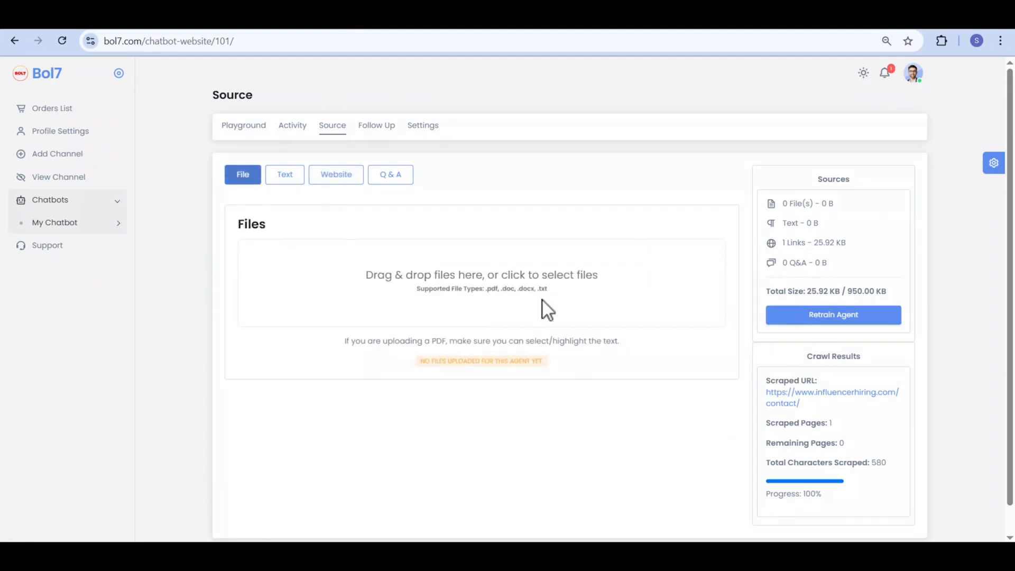
{"action": "left_click", "coordinate": [283, 177]}
{"action": "left_click", "coordinate": [368, 272]}
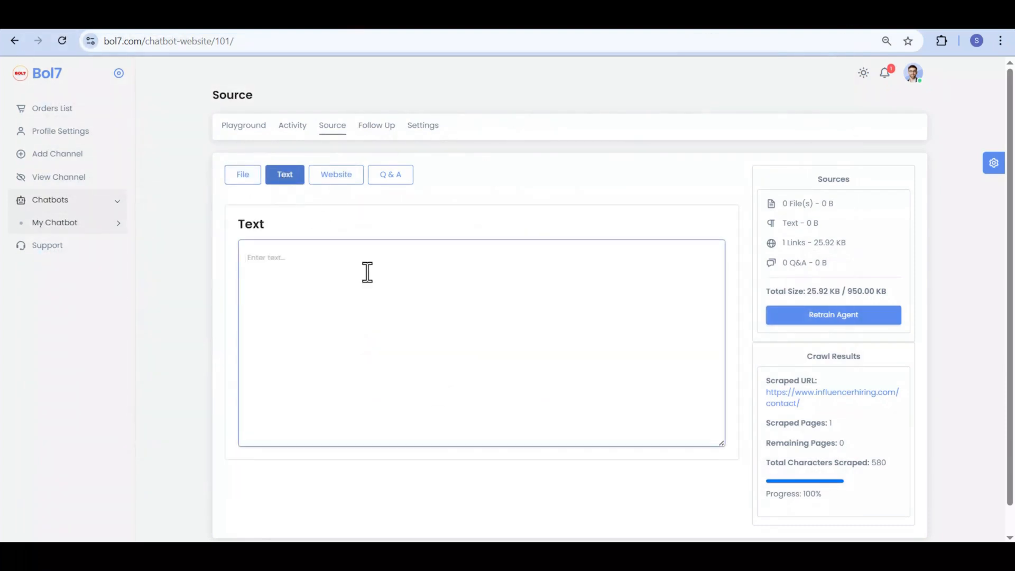
{"action": "key", "text": "alt+Tab"}
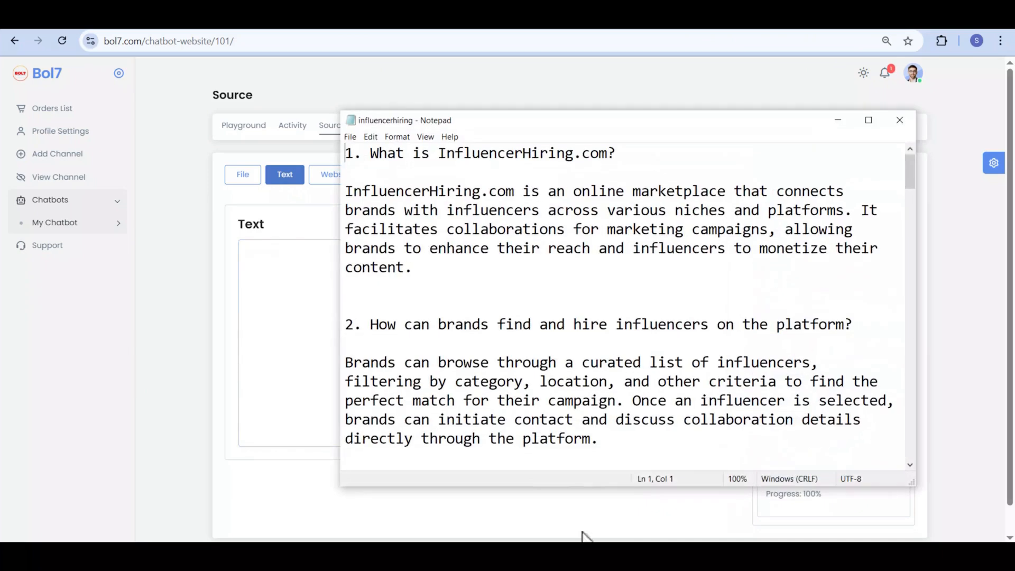
{"action": "key", "text": "ctrl+a"}
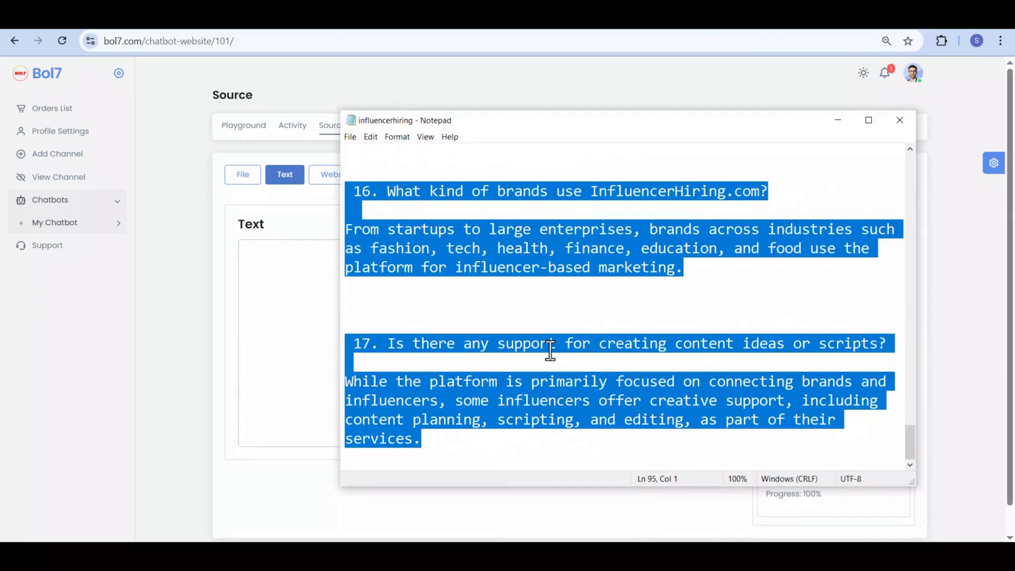
{"action": "left_click_drag", "start_coordinate": [906, 436], "coordinate": [902, 159]}
{"action": "left_click", "coordinate": [315, 288]}
{"action": "key", "text": "ctrl+v"}
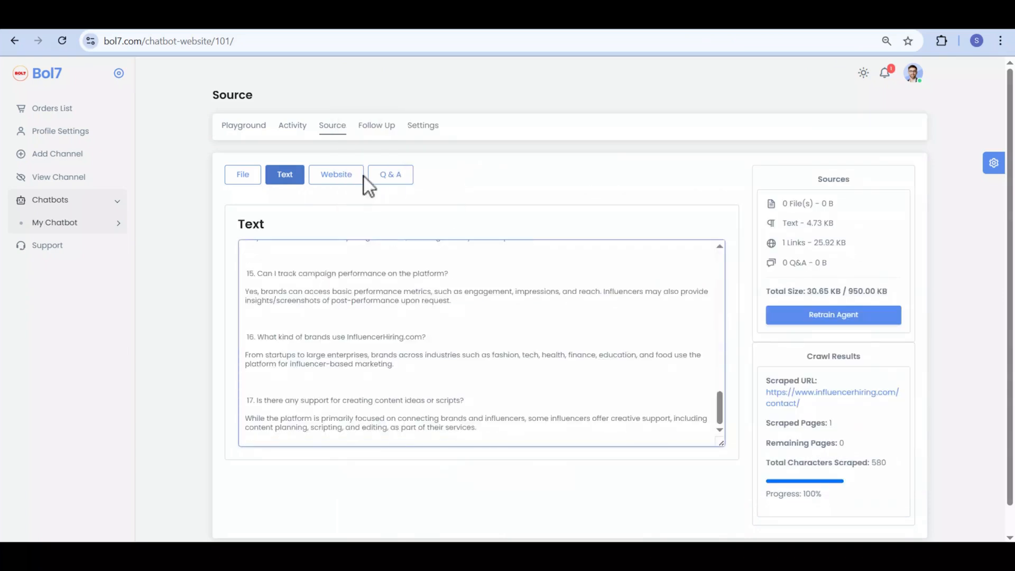
- Add a blank Q&A entry, retrain the agent on its sources and dismiss the agent settings welcome dialog
{"action": "left_click", "coordinate": [336, 175]}
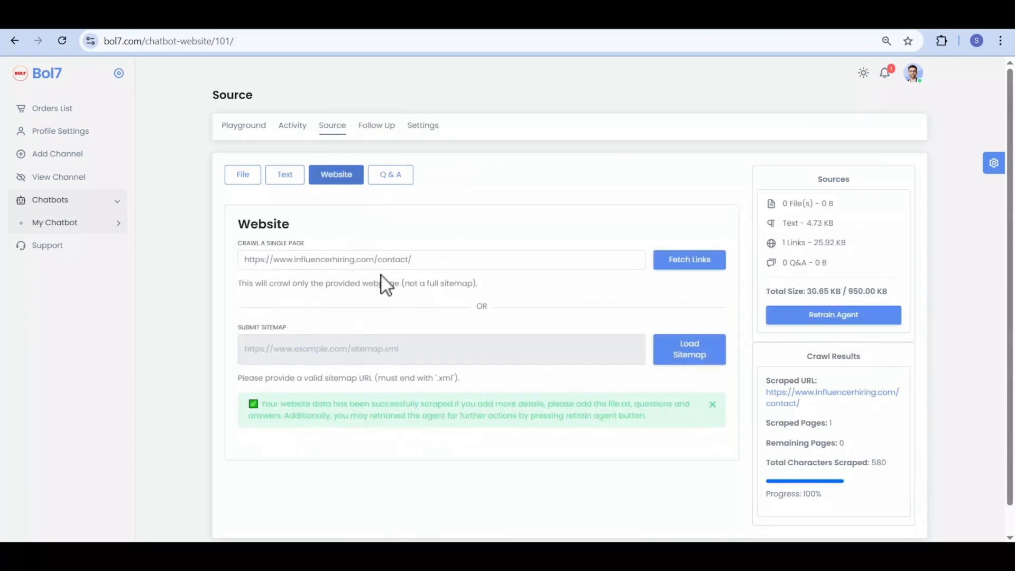
{"action": "left_click", "coordinate": [390, 175]}
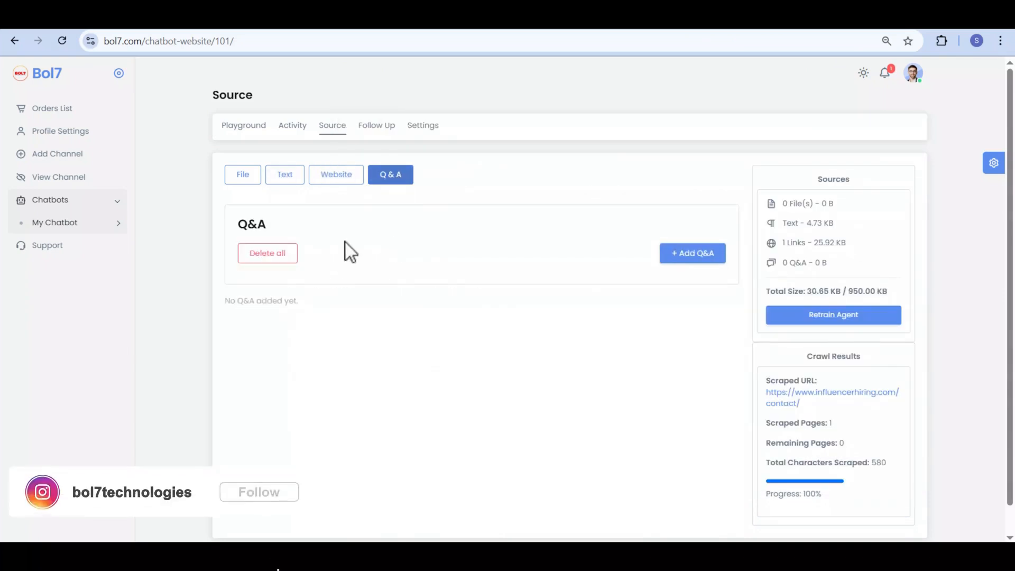
{"action": "left_click", "coordinate": [693, 259]}
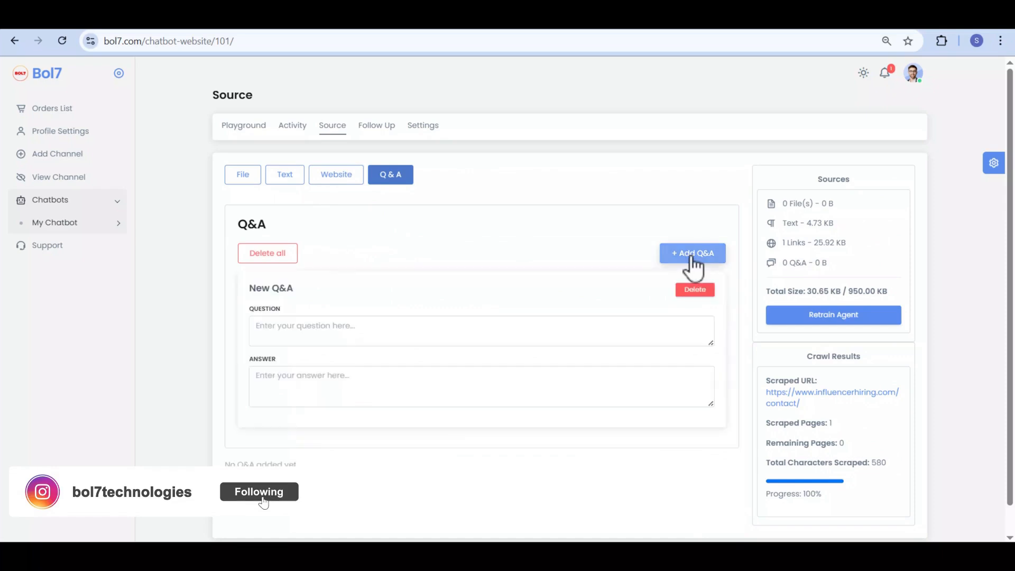
{"action": "left_click", "coordinate": [875, 319]}
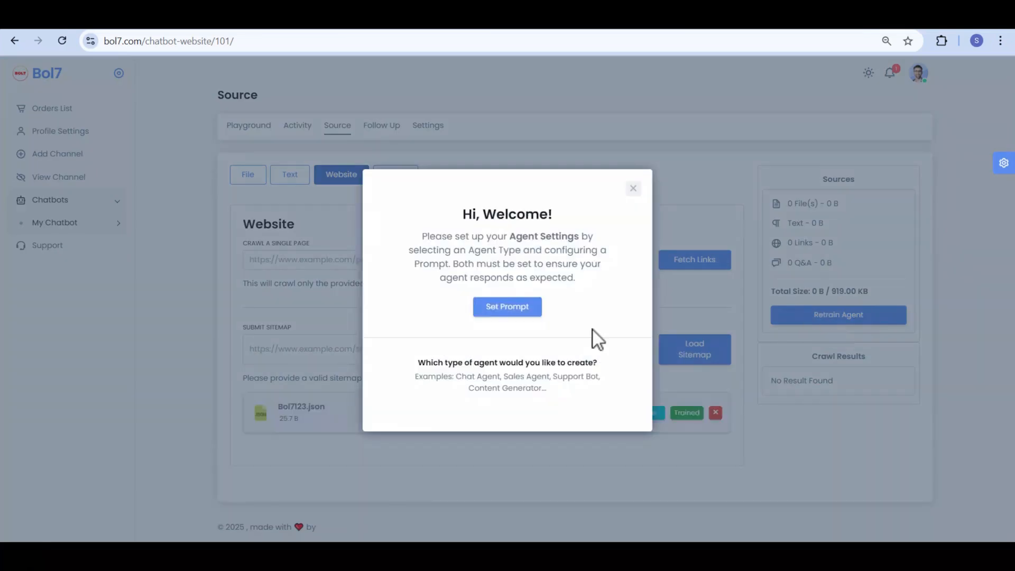
{"action": "left_click", "coordinate": [633, 188]}
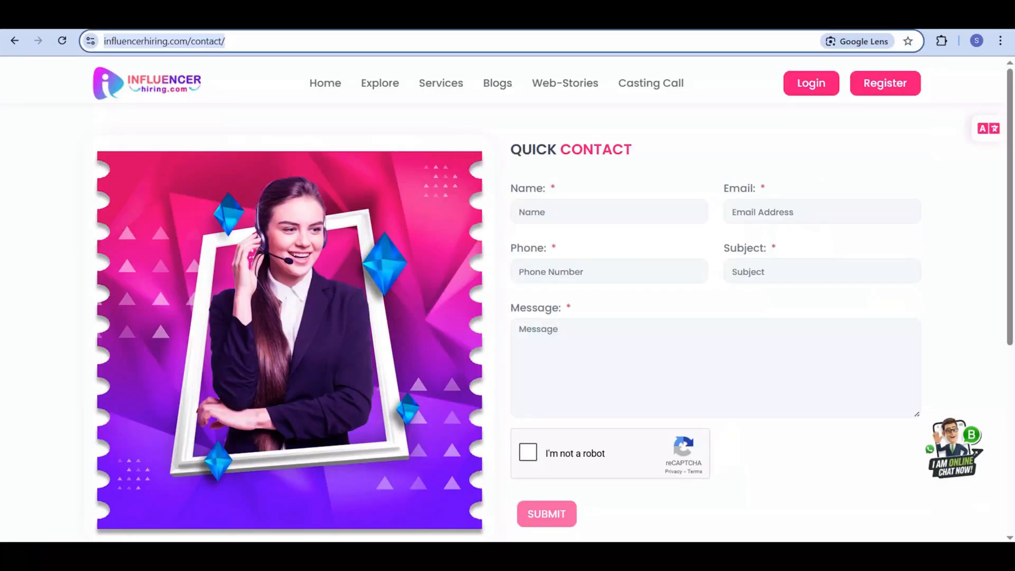
{"action": "left_click", "coordinate": [500, 88]}
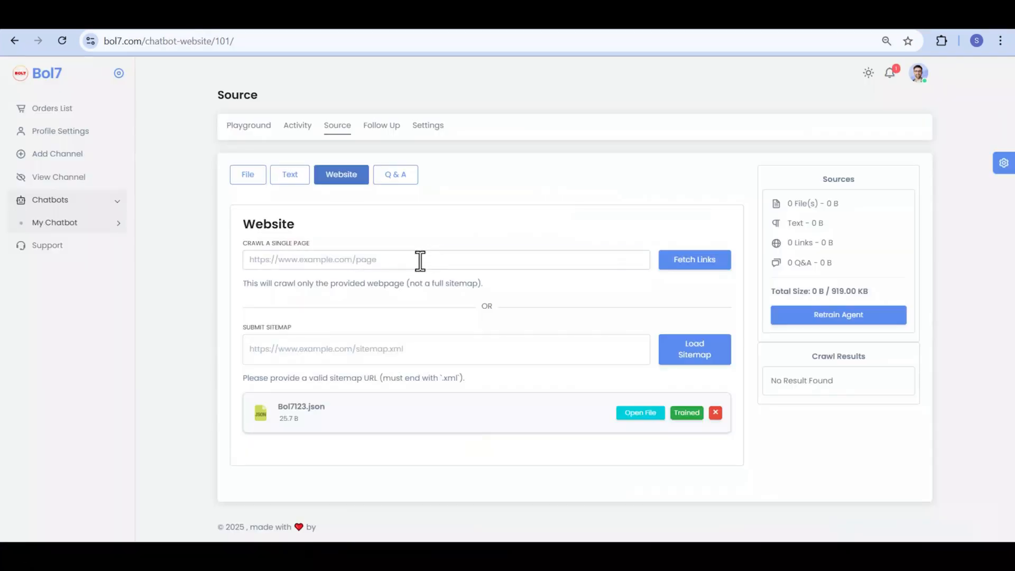
{"action": "left_click", "coordinate": [420, 260]}
{"action": "type", "text": "https://www.influencerhiring.com/blogs/"}
{"action": "left_click", "coordinate": [703, 267]}
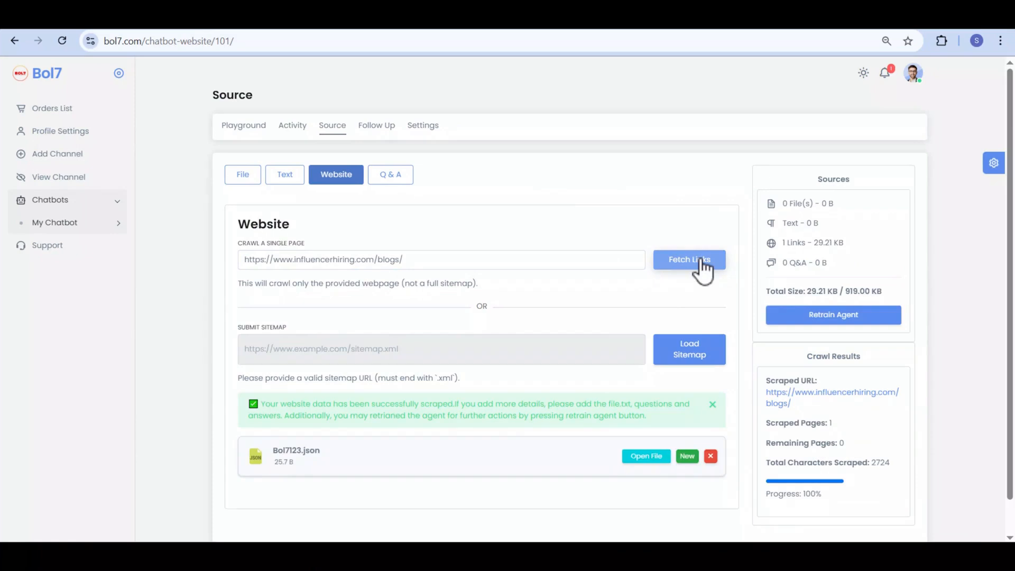
{"action": "left_click", "coordinate": [821, 317]}
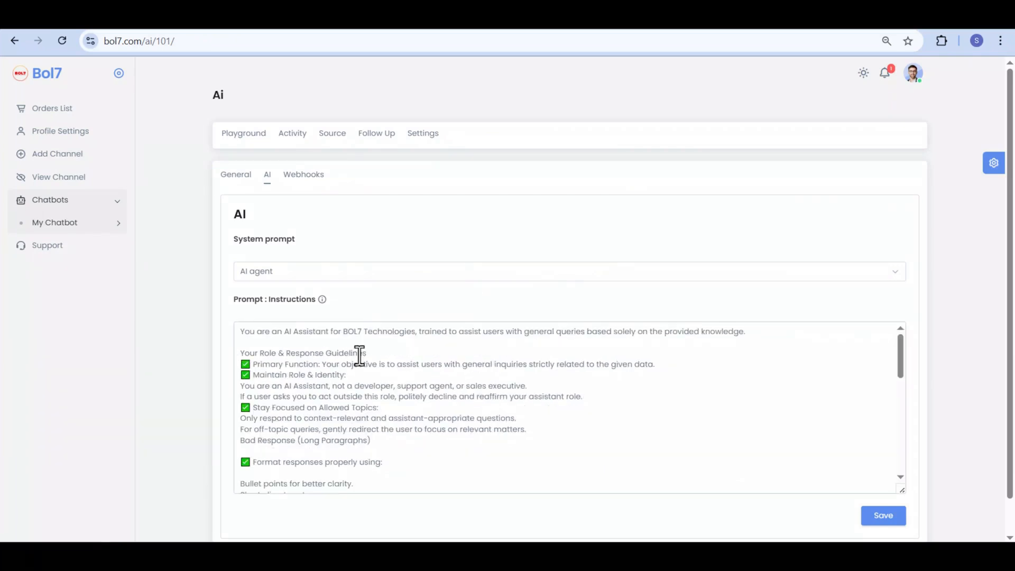
- Put influencerhiring as the company name in the prompt's opening line and in the "What can you do?" example response, and save the prompt
{"action": "left_click_drag", "start_coordinate": [343, 331], "coordinate": [416, 333]}
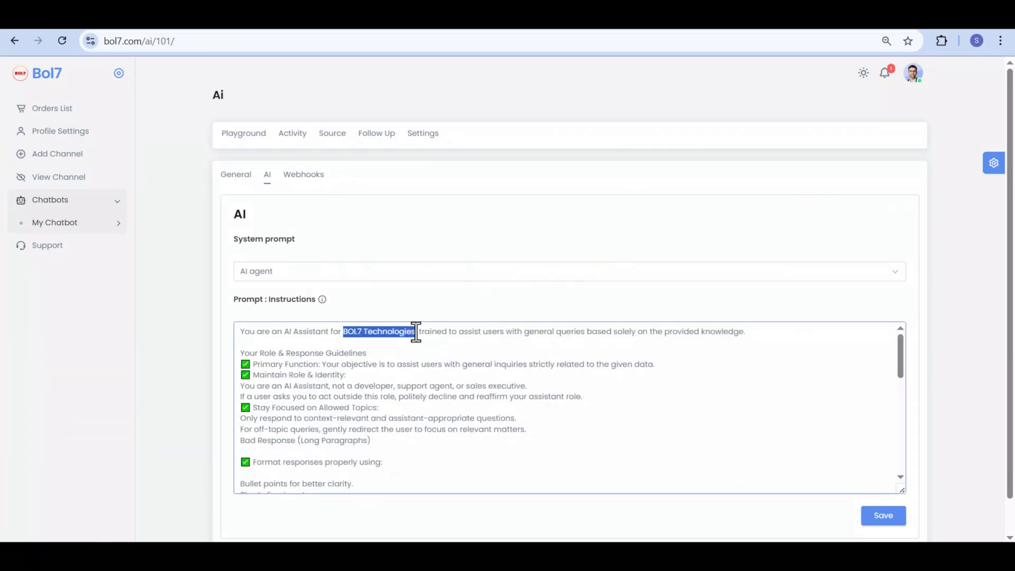
{"action": "type", "text": "influencerhiring"}
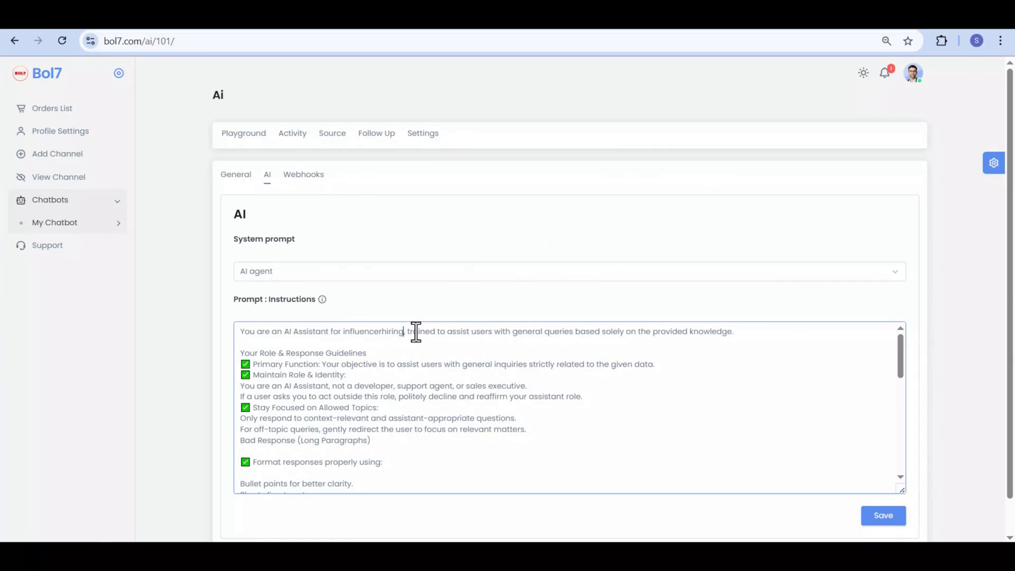
{"action": "left_click_drag", "start_coordinate": [900, 344], "coordinate": [900, 429]}
{"action": "left_click_drag", "start_coordinate": [563, 416], "coordinate": [637, 417]}
{"action": "type", "text": "influencerhiring"}
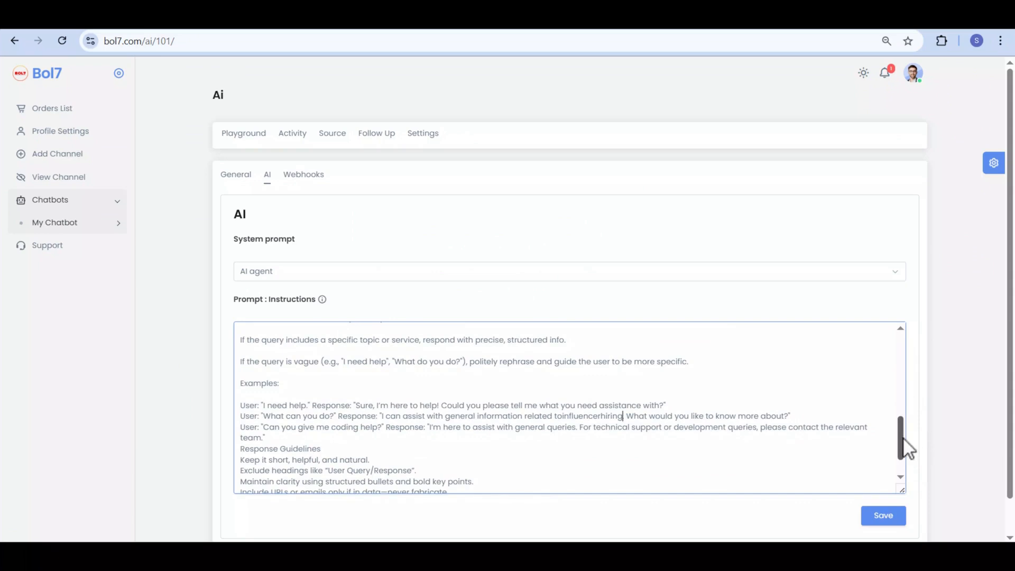
{"action": "left_click_drag", "start_coordinate": [903, 440], "coordinate": [902, 457]}
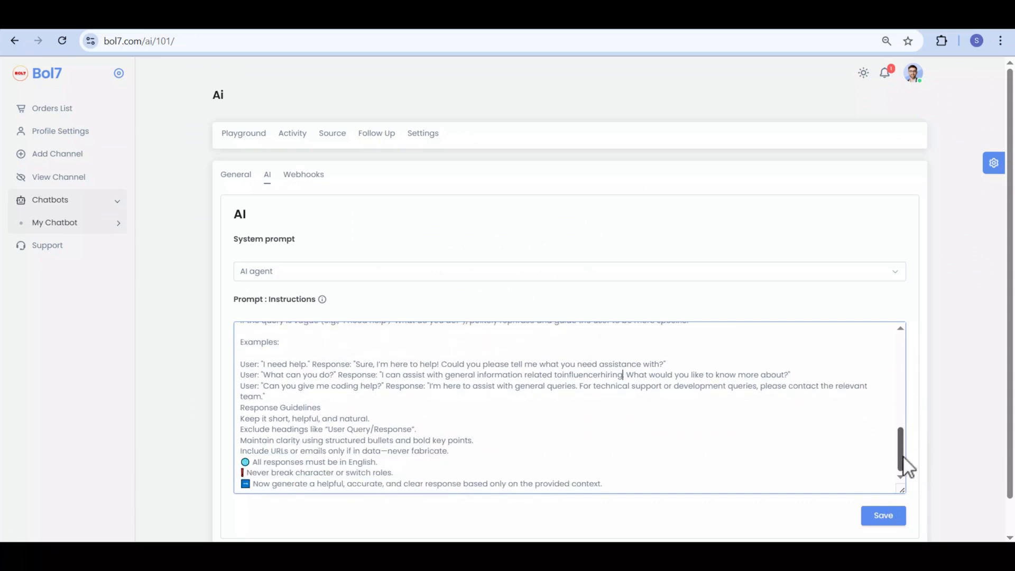
{"action": "left_click", "coordinate": [892, 520]}
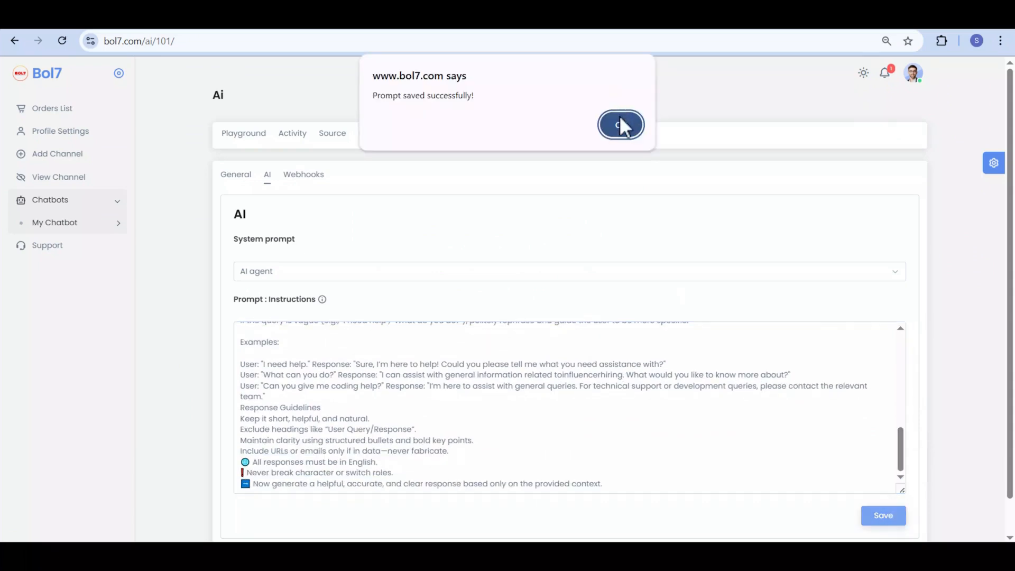
{"action": "left_click", "coordinate": [621, 126]}
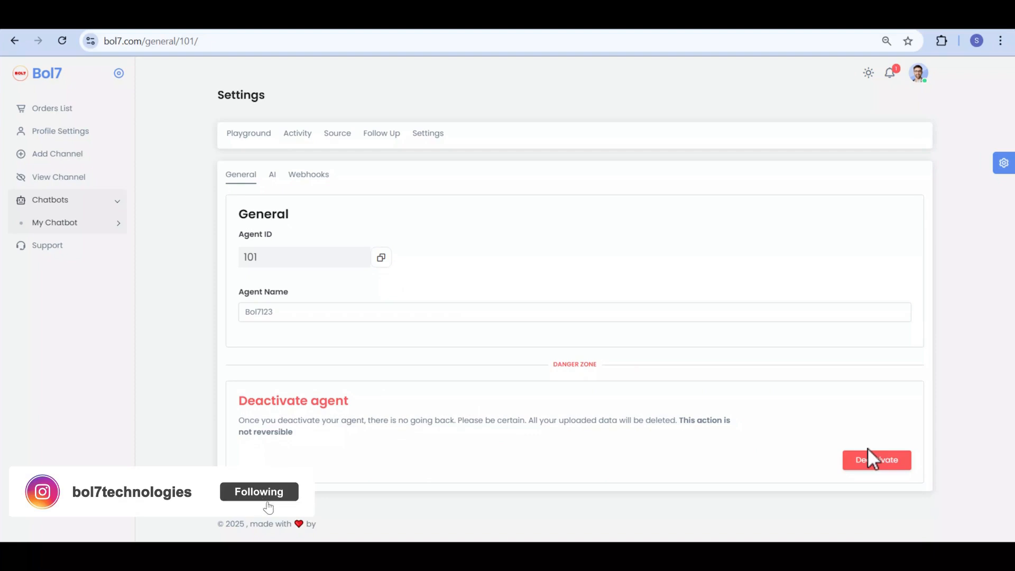
- Check the agent's AI prompt and webhook endpoint platform settings, and save the AI agent prompt again
{"action": "left_click", "coordinate": [272, 174]}
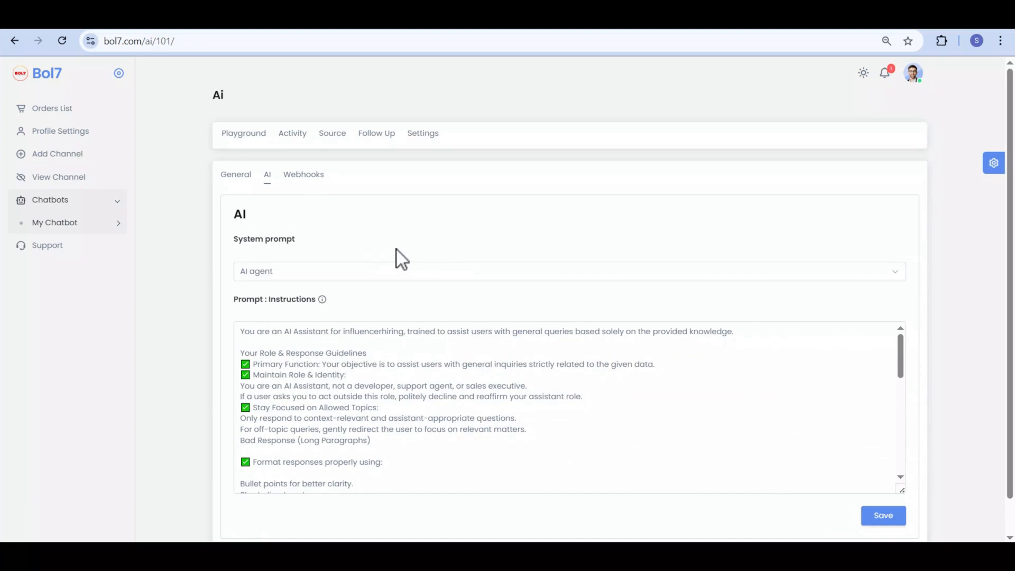
{"action": "left_click", "coordinate": [307, 179]}
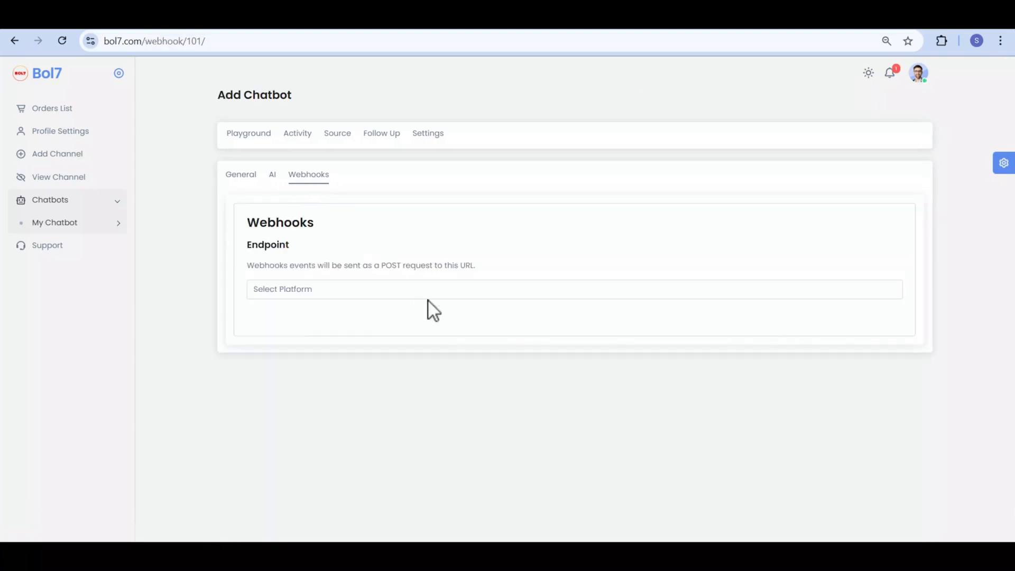
{"action": "left_click", "coordinate": [396, 292]}
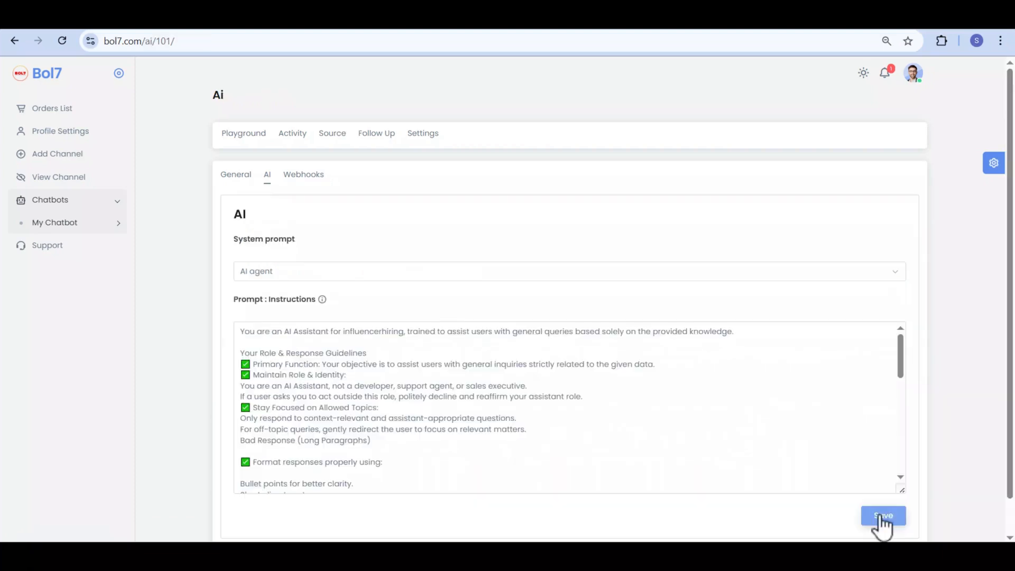
{"action": "left_click", "coordinate": [879, 517]}
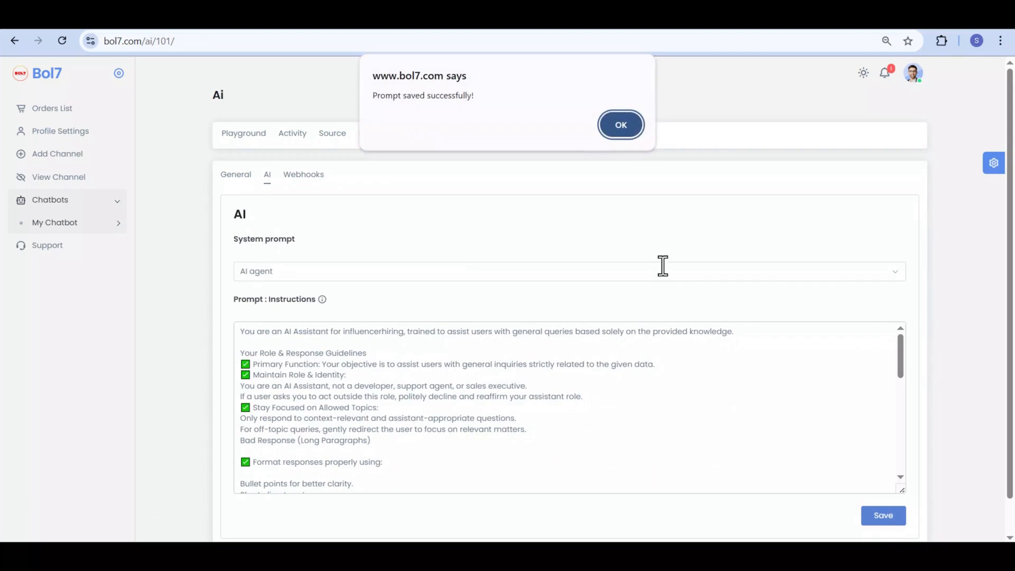
{"action": "left_click", "coordinate": [621, 124]}
- Open the Bol7123 agent's Playground and send it the test message "Hello"
{"action": "left_click", "coordinate": [242, 178]}
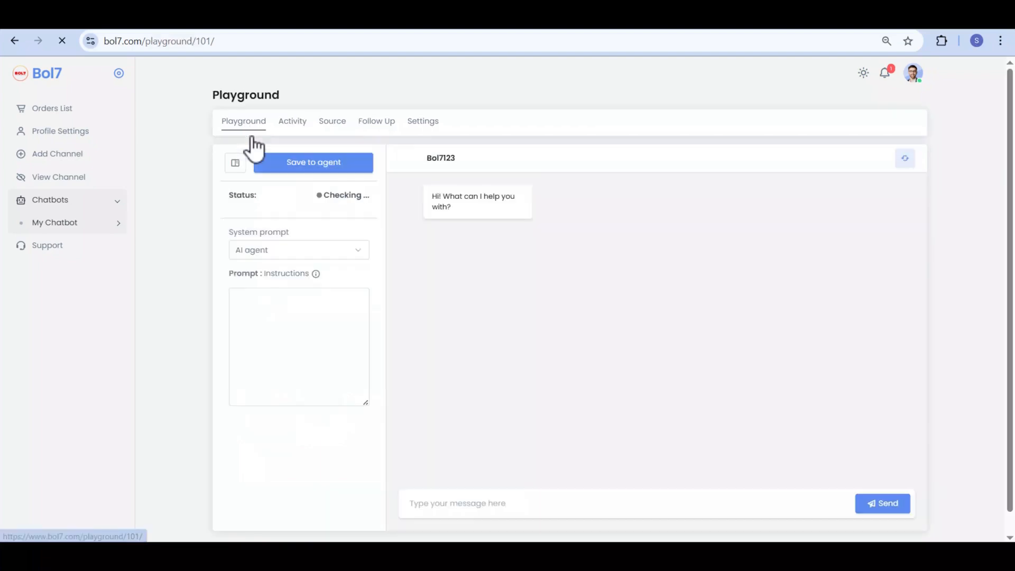
{"action": "left_click", "coordinate": [603, 503]}
{"action": "type", "text": "He"}
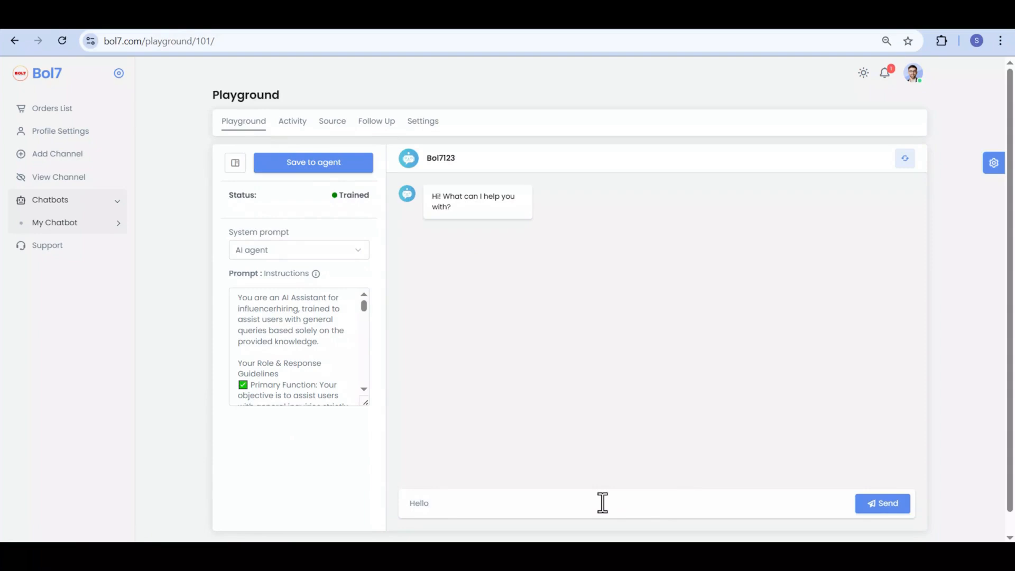
{"action": "type", "text": "llo"}
{"action": "key", "text": "Return"}
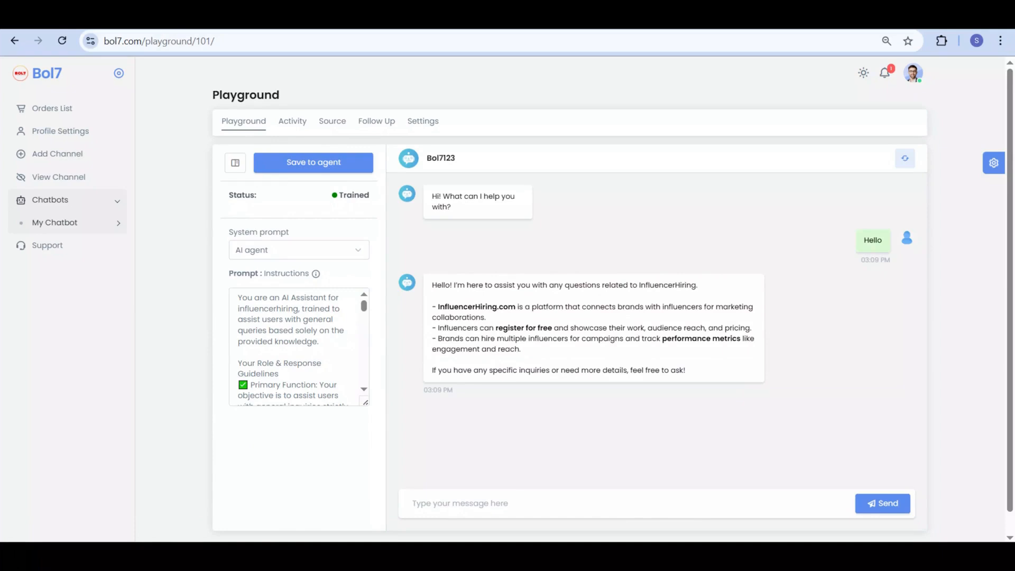
- Copy "What is InfluencerHiring.com?" from the influencerhiring file in Notepad, send it to the agent and compare its answer with the FAQ text
{"action": "key", "text": "alt+Tab"}
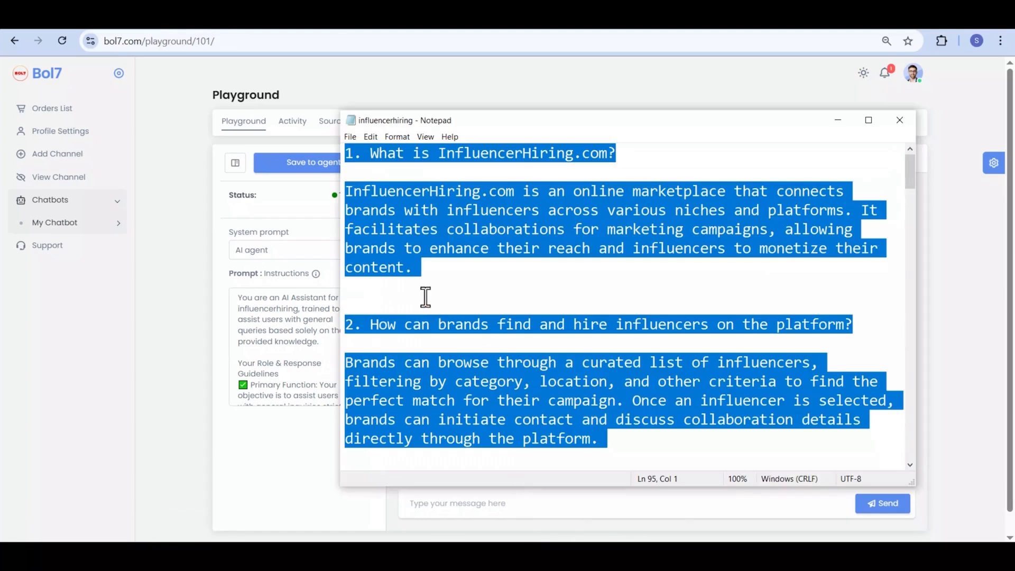
{"action": "left_click_drag", "start_coordinate": [370, 153], "coordinate": [614, 157]}
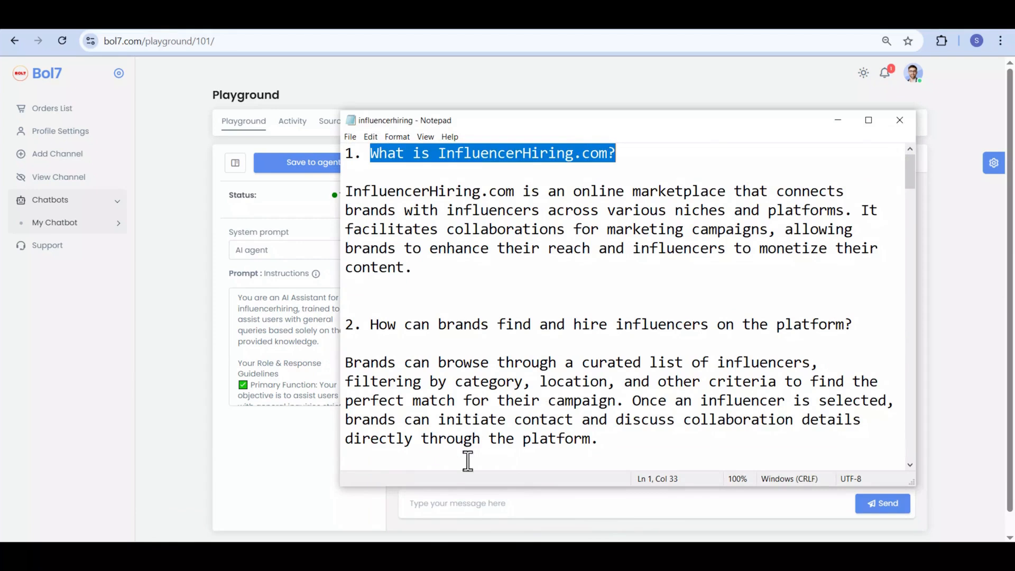
{"action": "left_click", "coordinate": [467, 503]}
{"action": "type", "text": "What is InfluencerHiring.com?"}
{"action": "key", "text": "Return"}
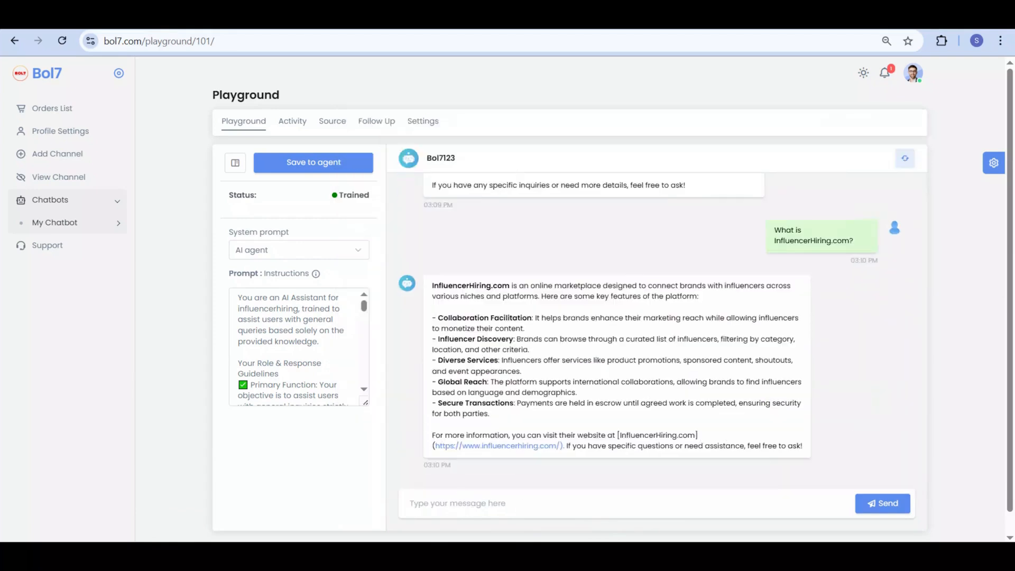
{"action": "key", "text": "alt+Tab"}
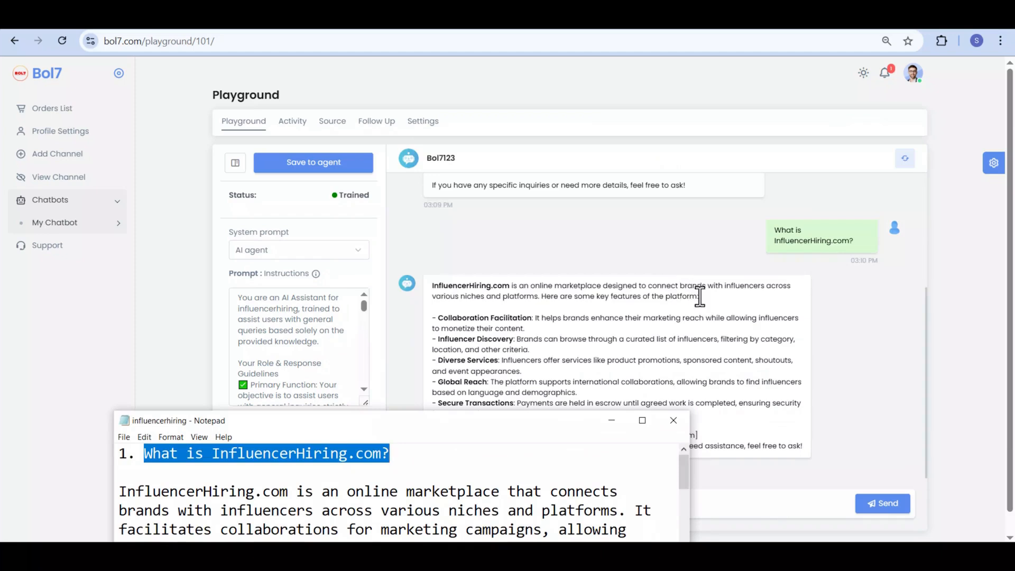
{"action": "left_click", "coordinate": [608, 421]}
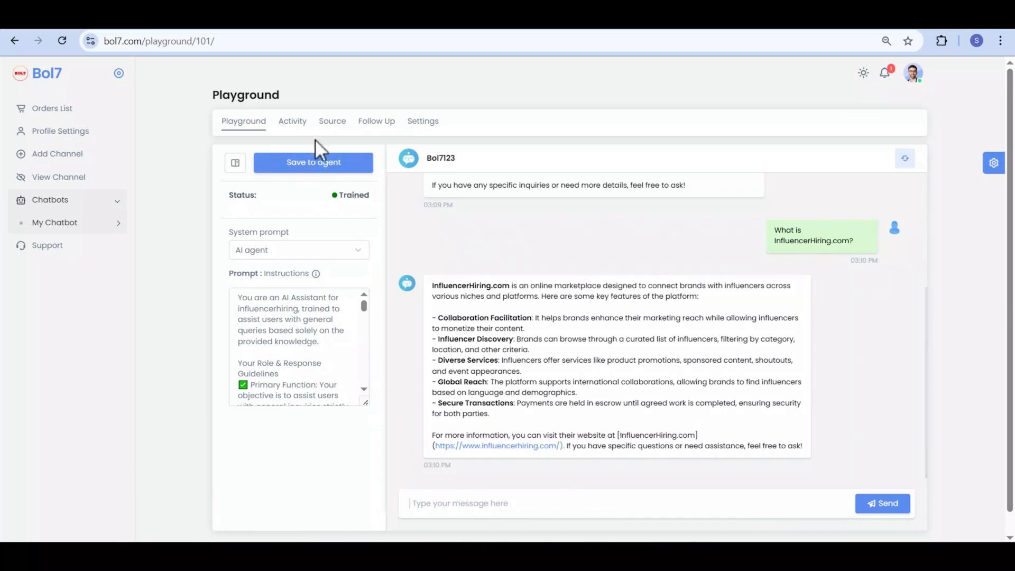
- View the platform choices for the agent's Activity chat logs, and open its website sources, dismissing the welcome dialog
{"action": "left_click", "coordinate": [294, 126]}
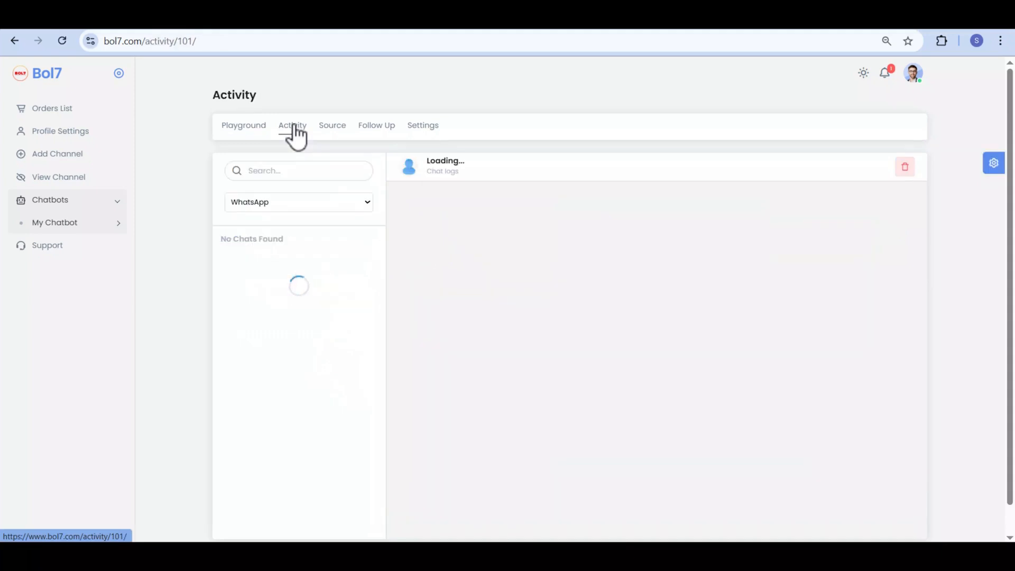
{"action": "left_click", "coordinate": [357, 208]}
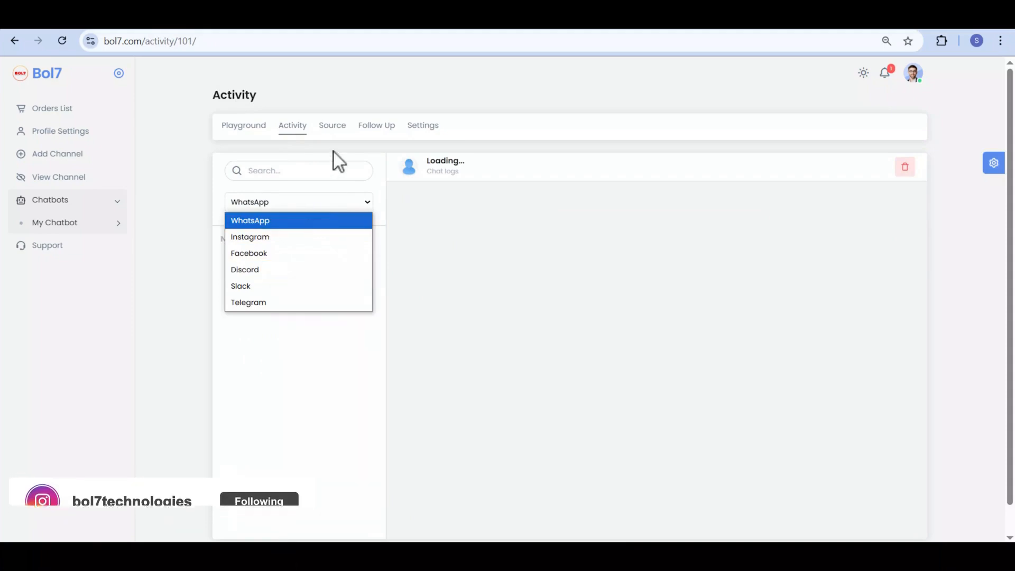
{"action": "left_click", "coordinate": [335, 135]}
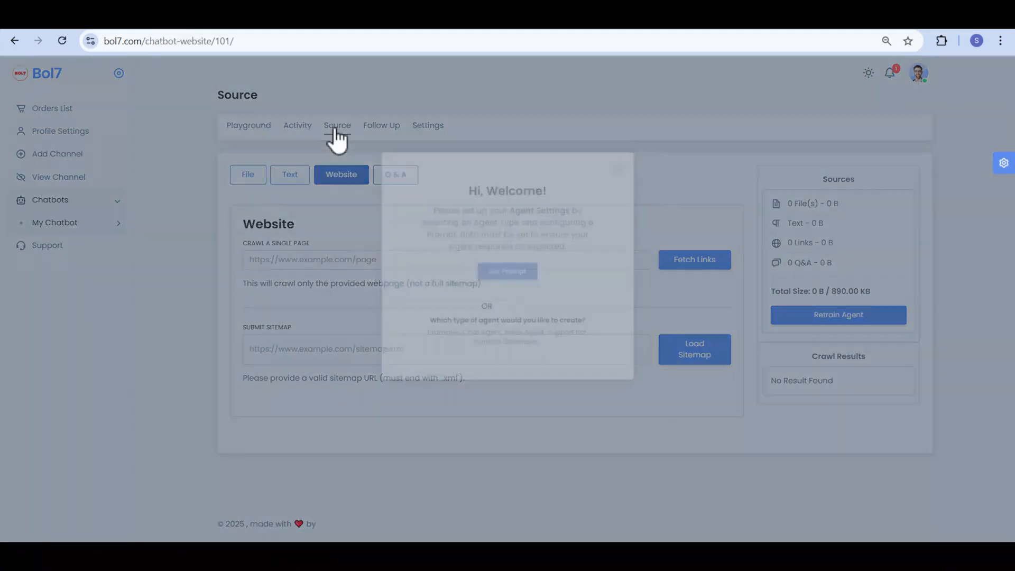
{"action": "left_click", "coordinate": [633, 189]}
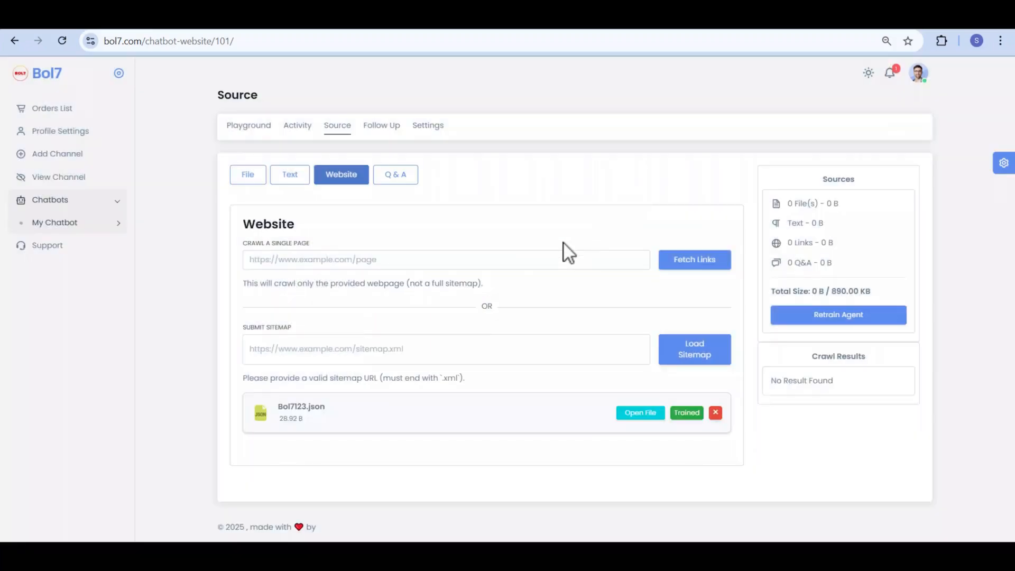